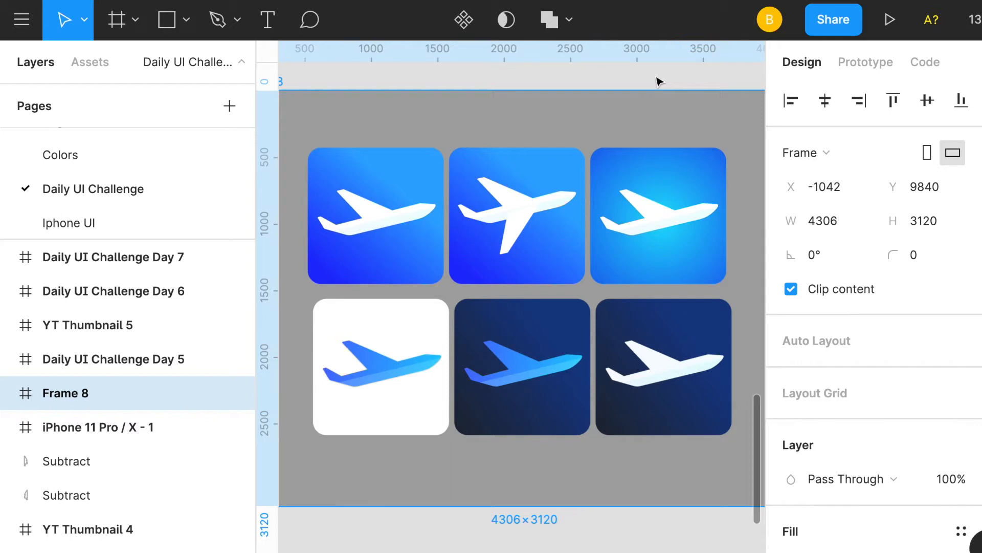
- Look over the plane icon variants in Frame 8, ending close up on the first blue icon
scroll(535, 115, up, 2)
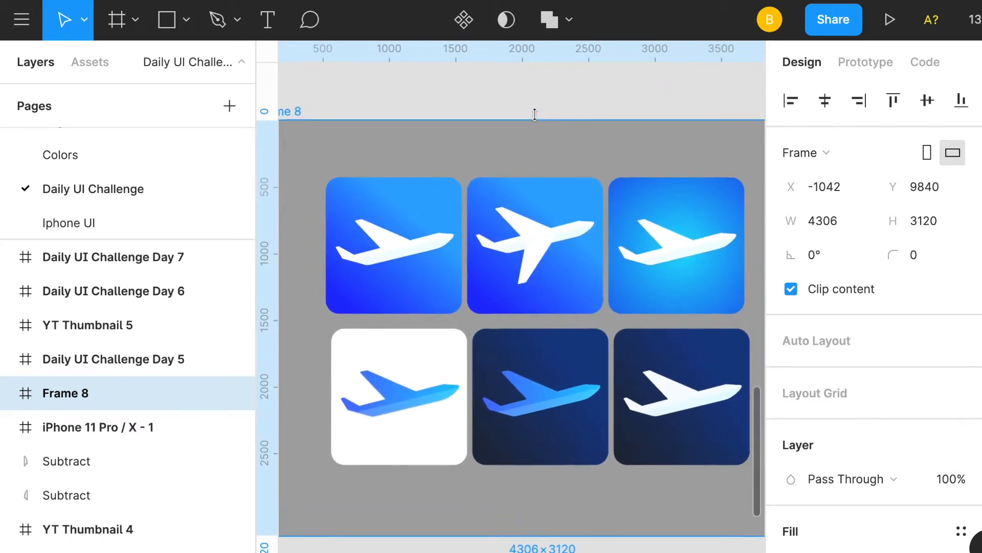
scroll(535, 115, left, 3)
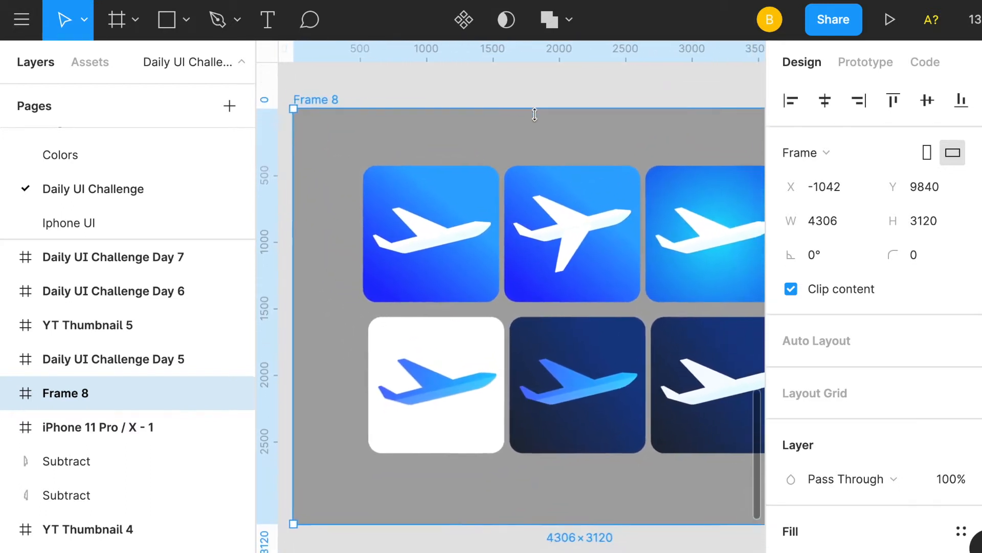
scroll(534, 115, right, 3)
scroll(538, 120, left, 3)
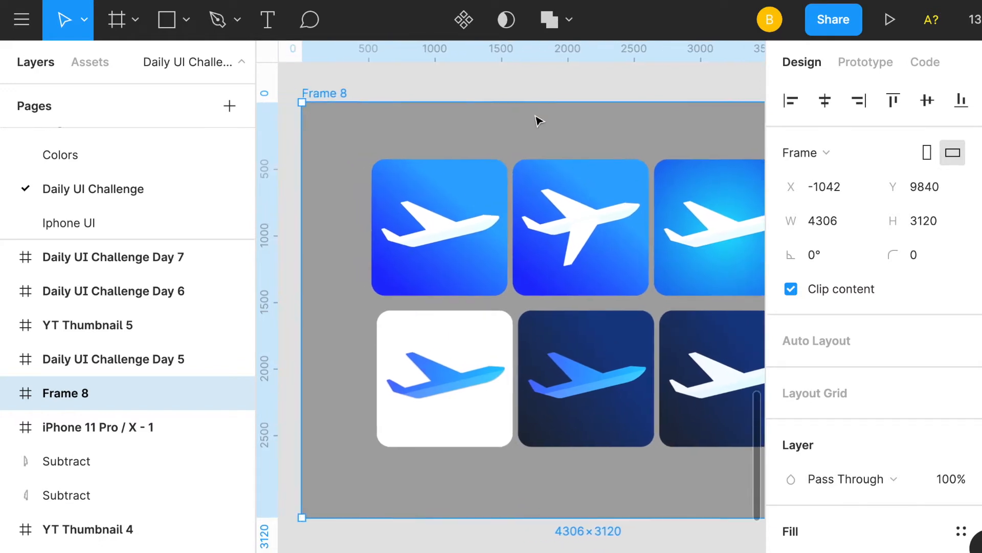
scroll(537, 121, up, 3)
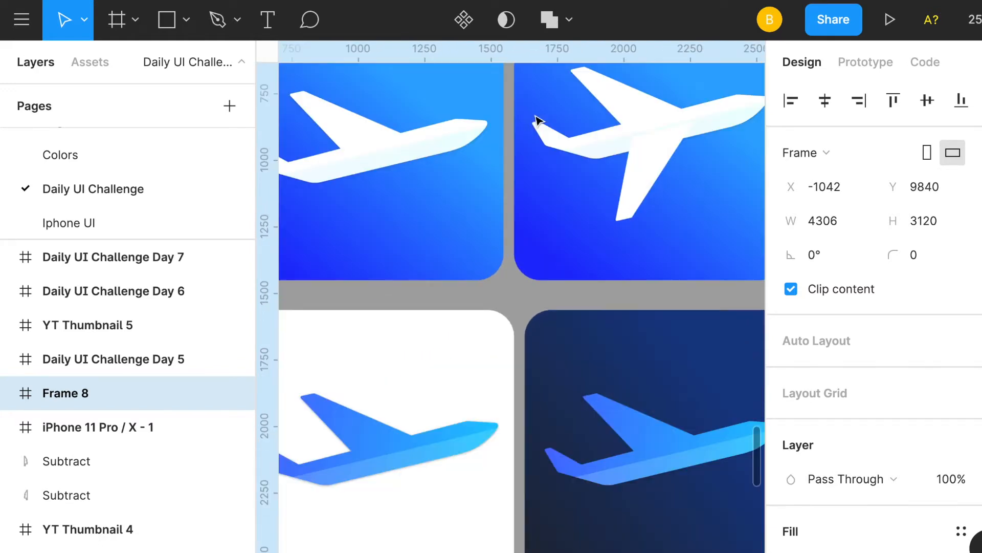
scroll(538, 121, up, 5)
scroll(537, 121, left, 3)
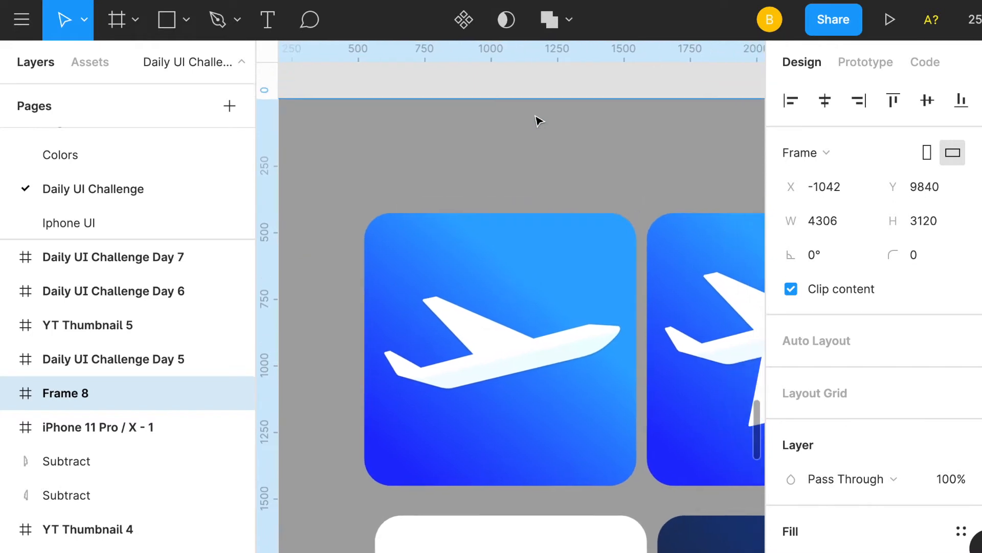
scroll(538, 121, up, 1)
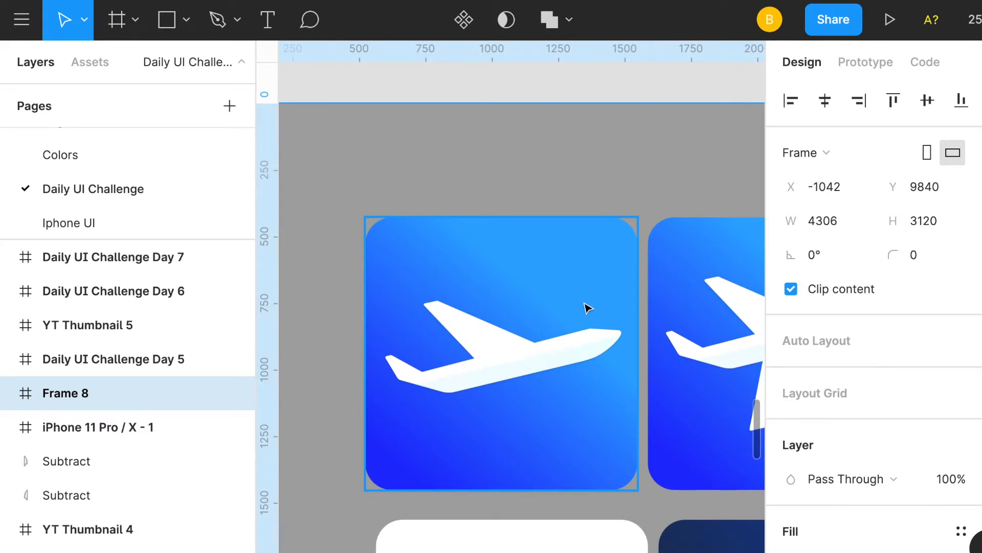
- Select the Plane Logo group in the first blue icon and expand it and its Plane layer to examine the component shapes
click(530, 357)
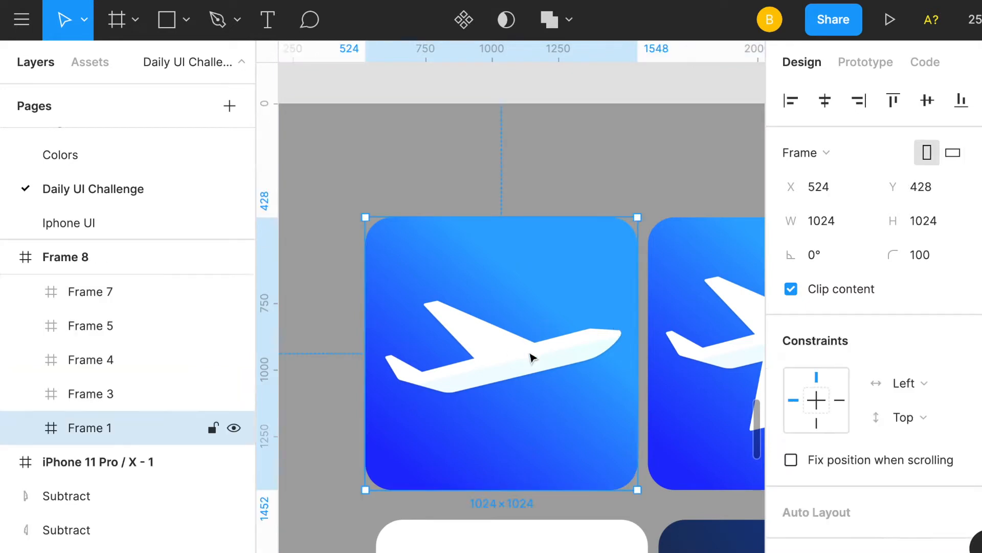
click(530, 358)
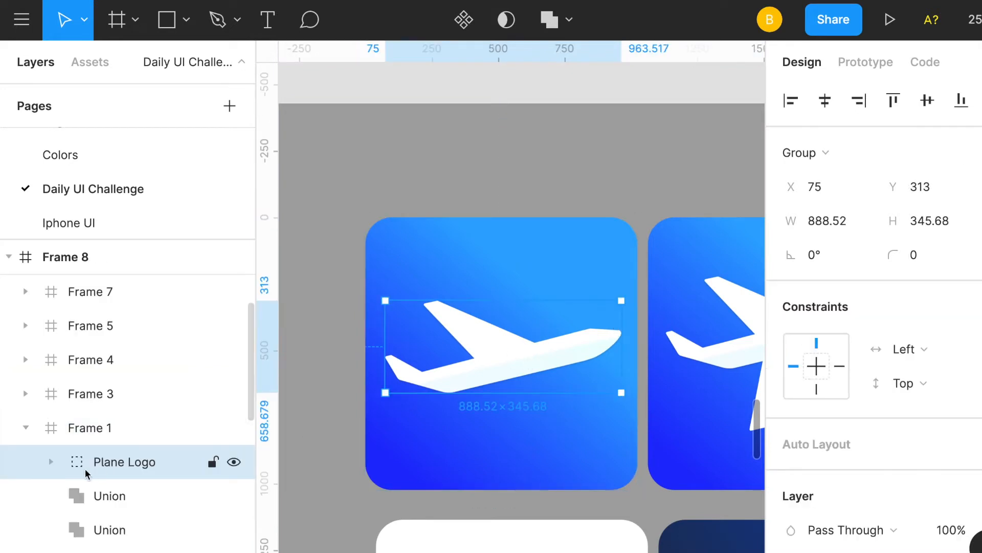
click(51, 462)
scroll(148, 490, down, 1)
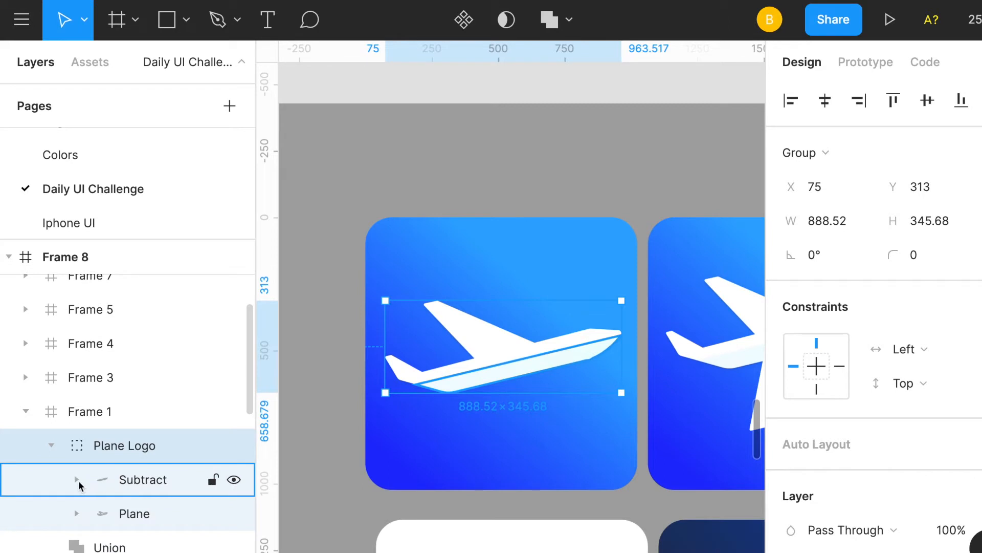
click(76, 513)
scroll(77, 513, down, 3)
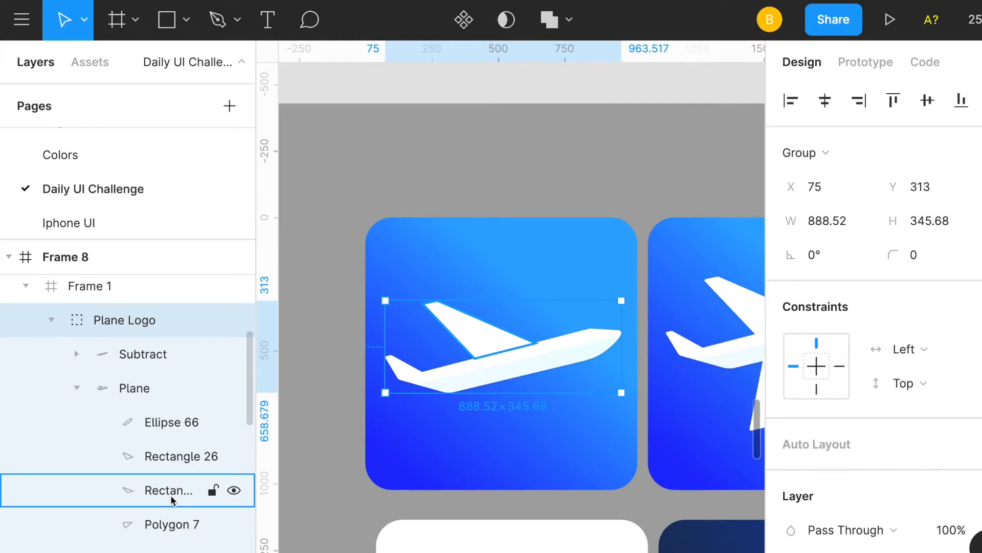
scroll(172, 500, down, 1)
scroll(407, 417, right, 2)
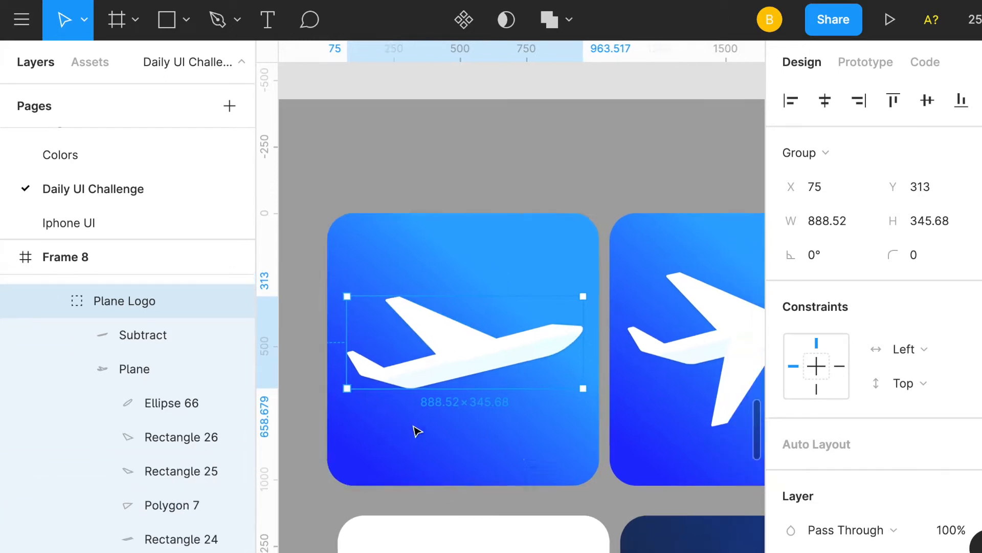
- Select the Plane Logo group inside Frame 5, the dark icon with the blue gradient plane
scroll(417, 432, down, 10)
scroll(417, 432, right, 10)
click(486, 420)
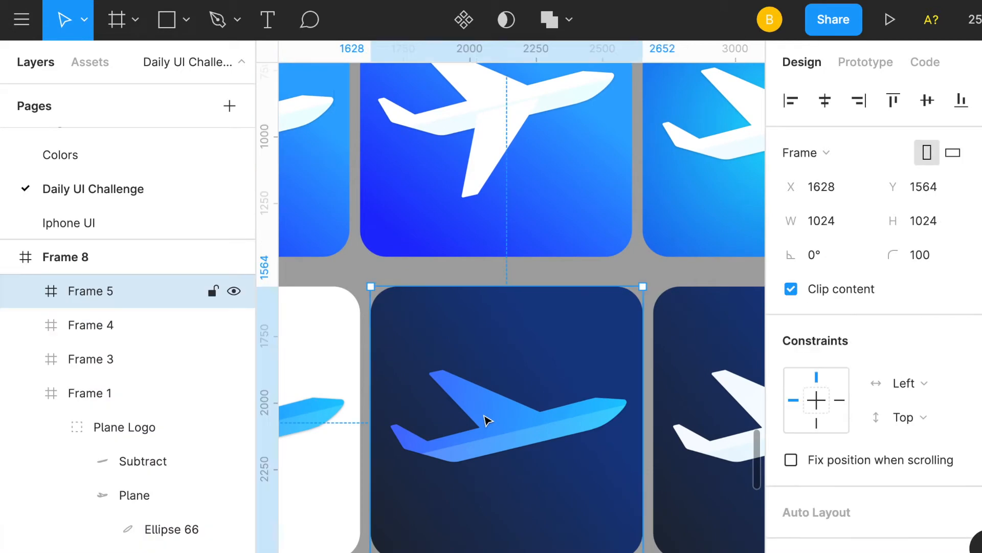
double_click(511, 417)
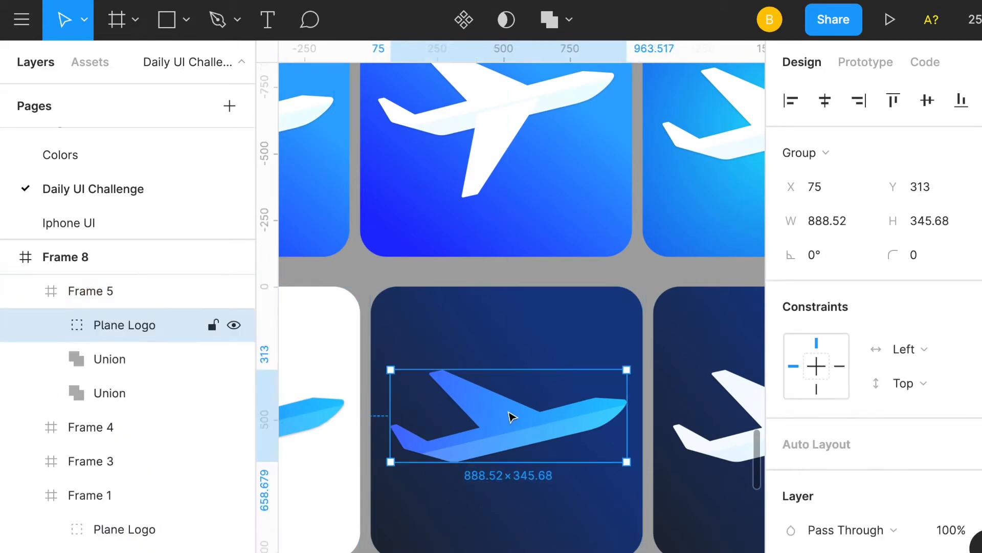
- Select the white icon's Plane Logo group in Frame 4 and expand it down to the Plane layer's shapes
scroll(342, 381, left, 12)
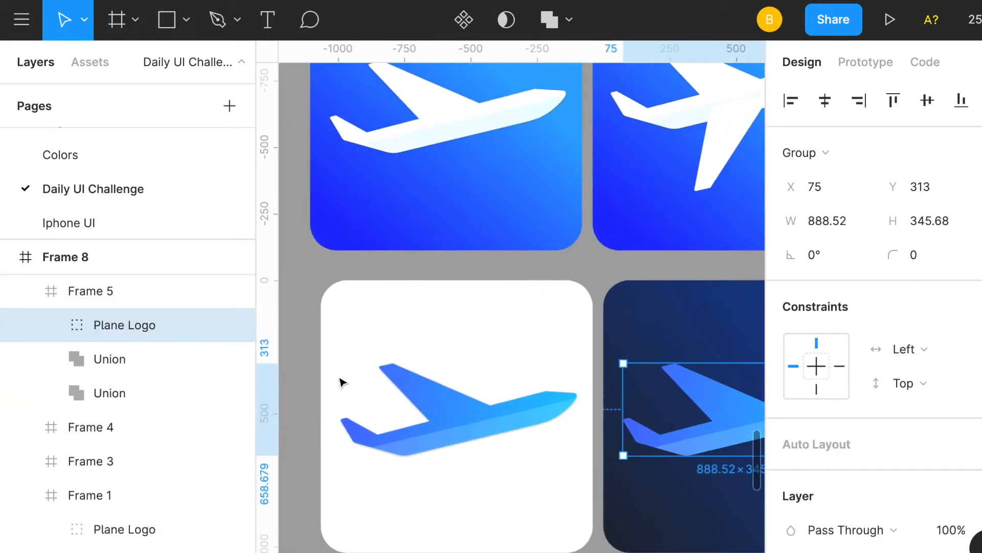
click(342, 381)
double_click(424, 396)
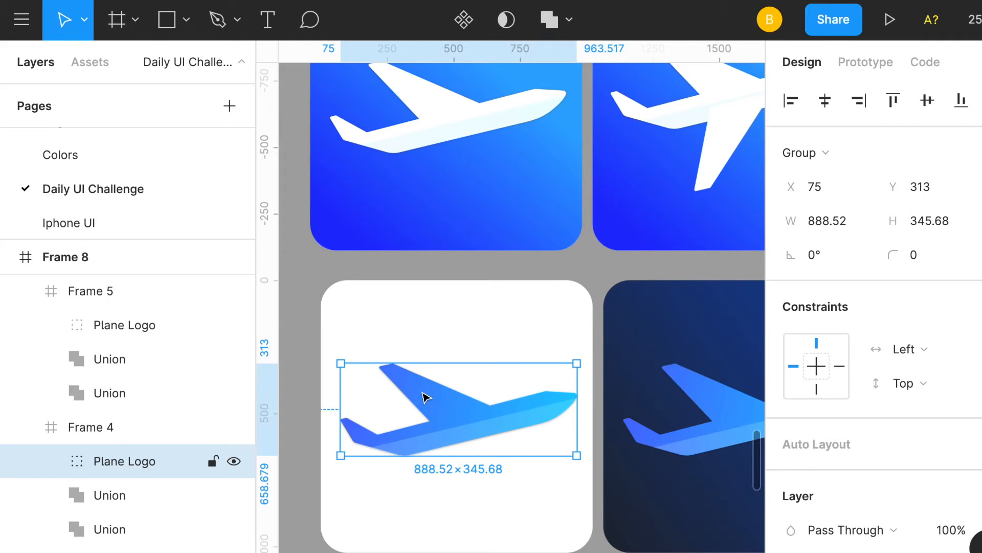
click(52, 461)
click(77, 522)
scroll(76, 522, down, 4)
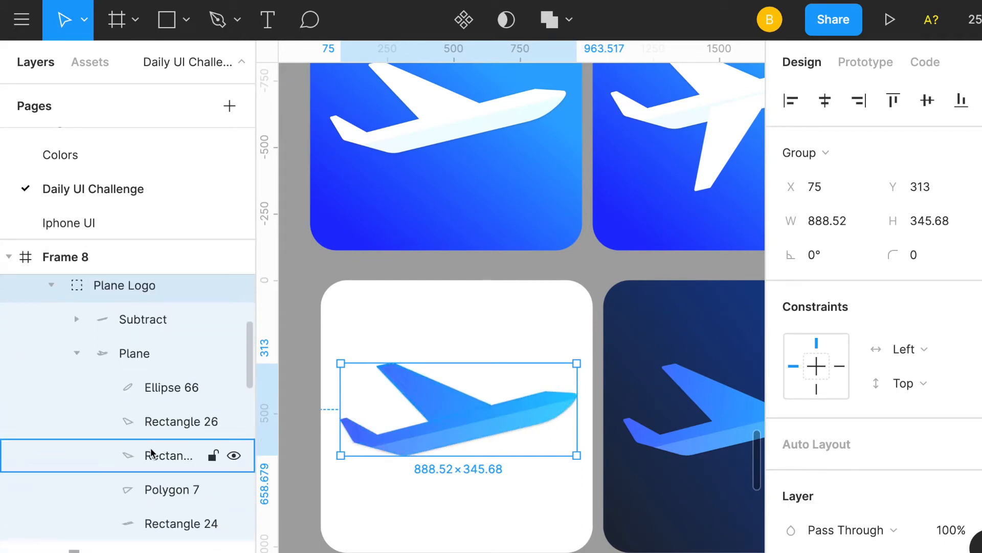
- Select the Plane Logo group in Frame 7, the dark icon with the white plane, and expand its Plane layer
scroll(508, 291, right, 10)
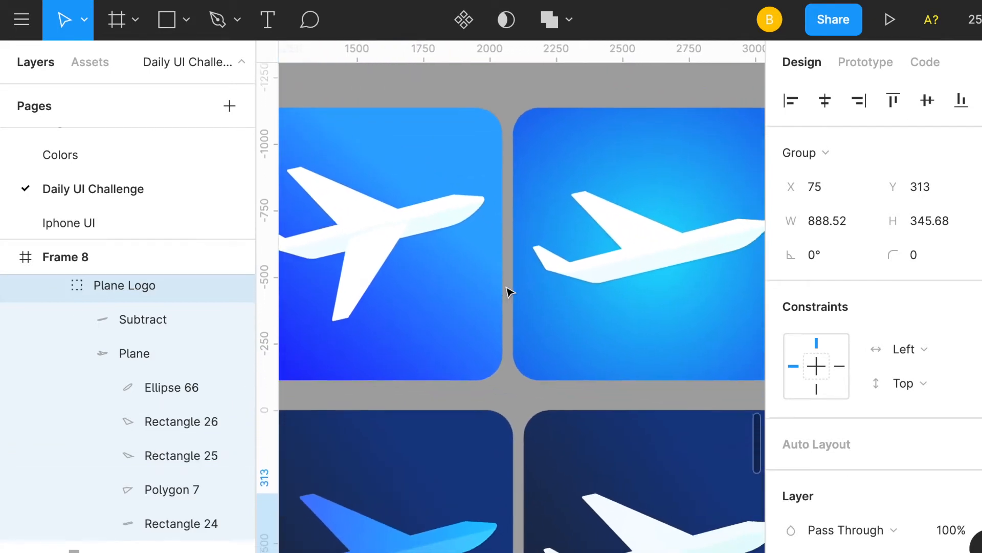
scroll(510, 290, down, 4)
scroll(515, 317, right, 2)
click(520, 352)
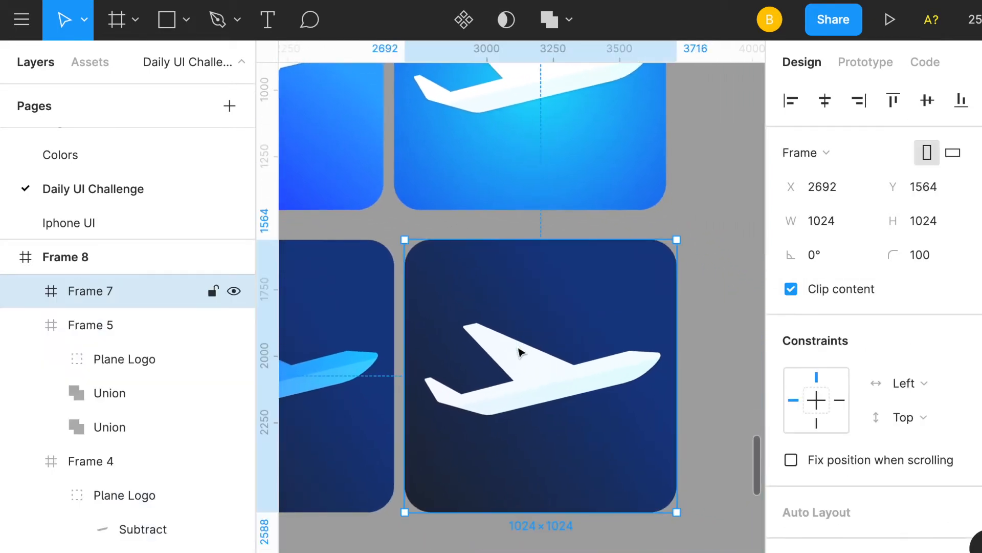
click(518, 354)
click(51, 325)
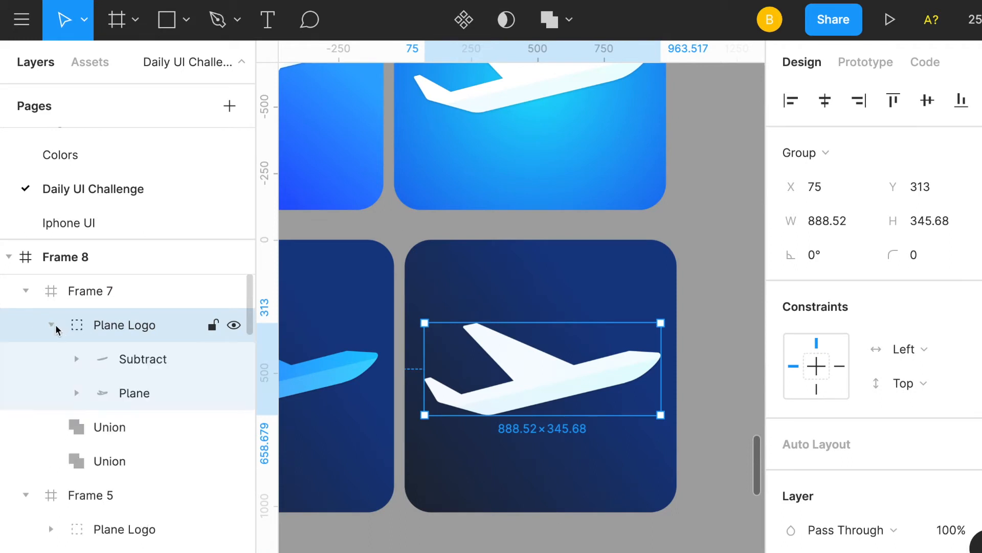
click(77, 393)
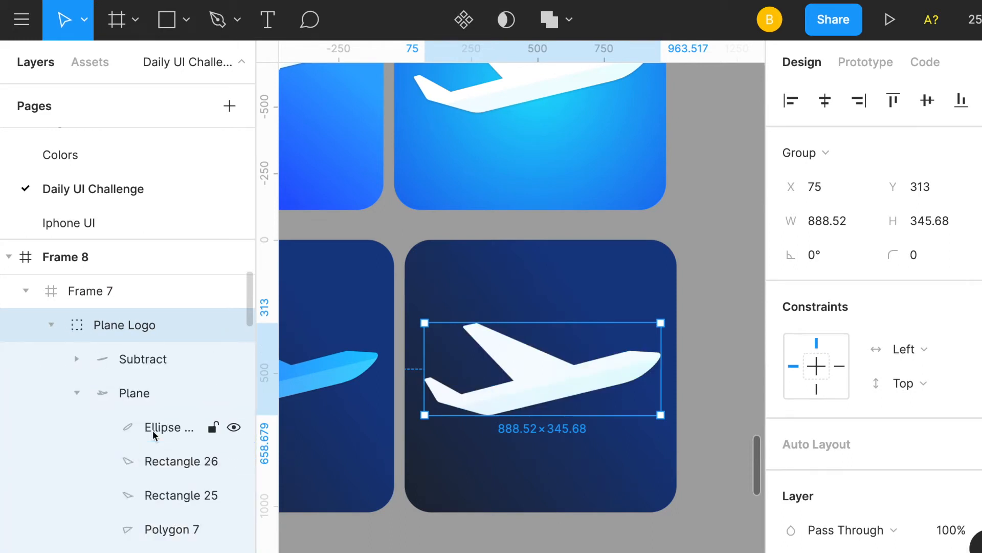
- Hide Ellipse 66 at the nose of Frame 7's plane and show it again to examine its contribution
key(ctrl+plus)
scroll(496, 375, right, 5)
scroll(495, 375, down, 3)
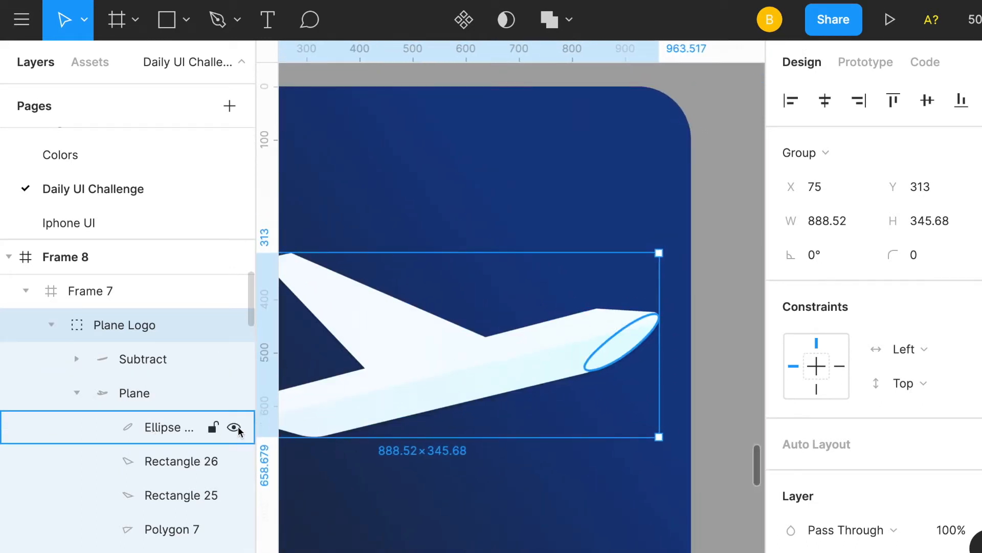
click(234, 427)
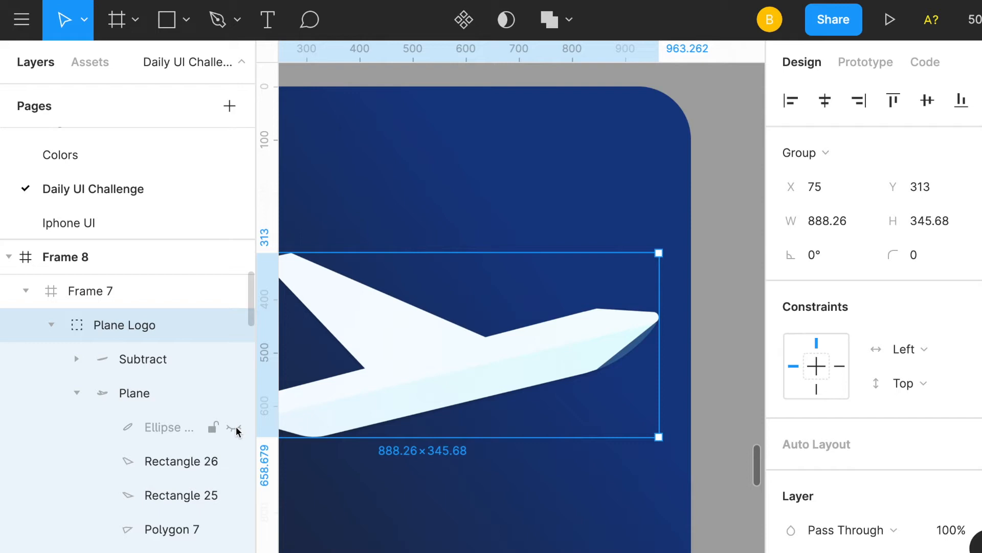
click(235, 428)
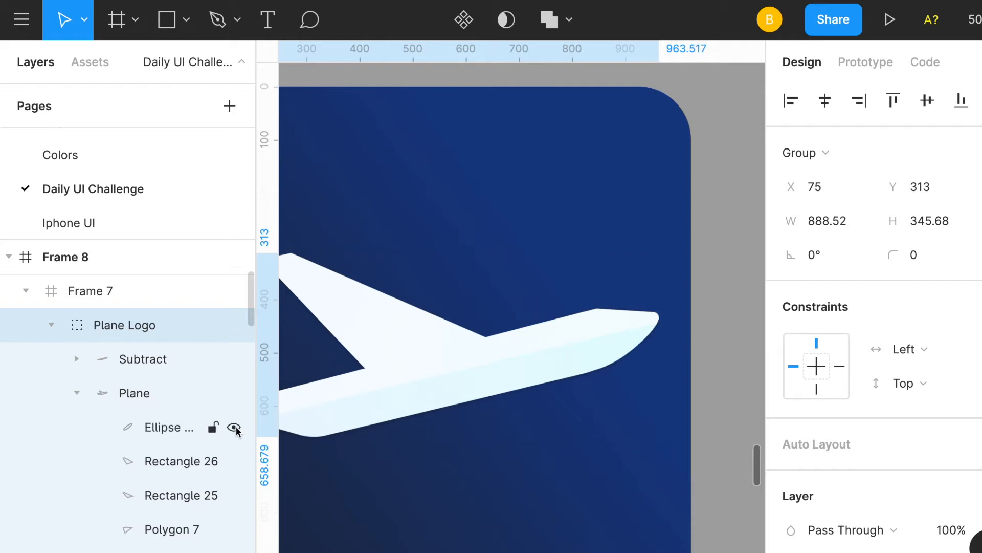
- Hide and reshow Rectangle 26 at the tail and Rectangle 25 at the wing, one after the other, to examine each part
scroll(386, 394, left, 3)
scroll(386, 394, down, 1)
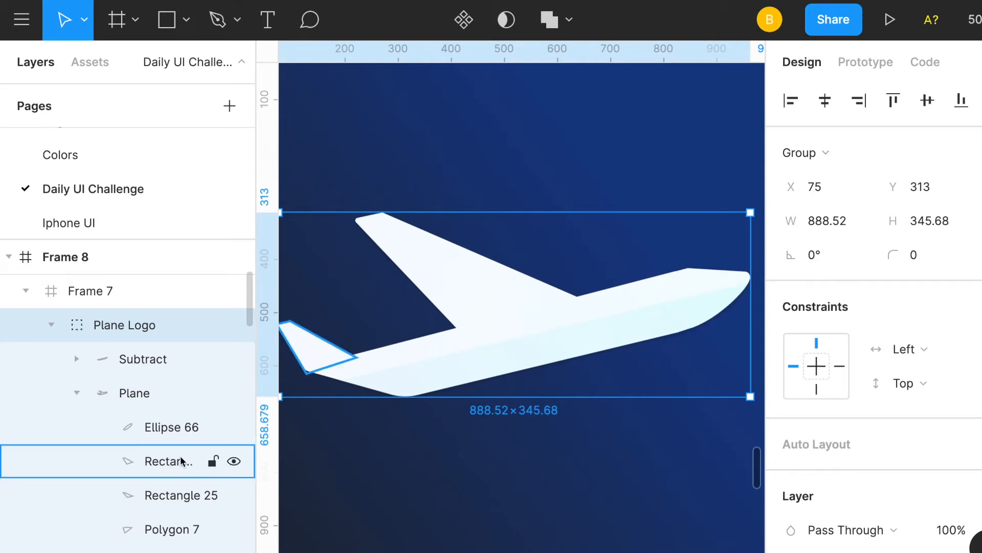
click(234, 461)
click(234, 461)
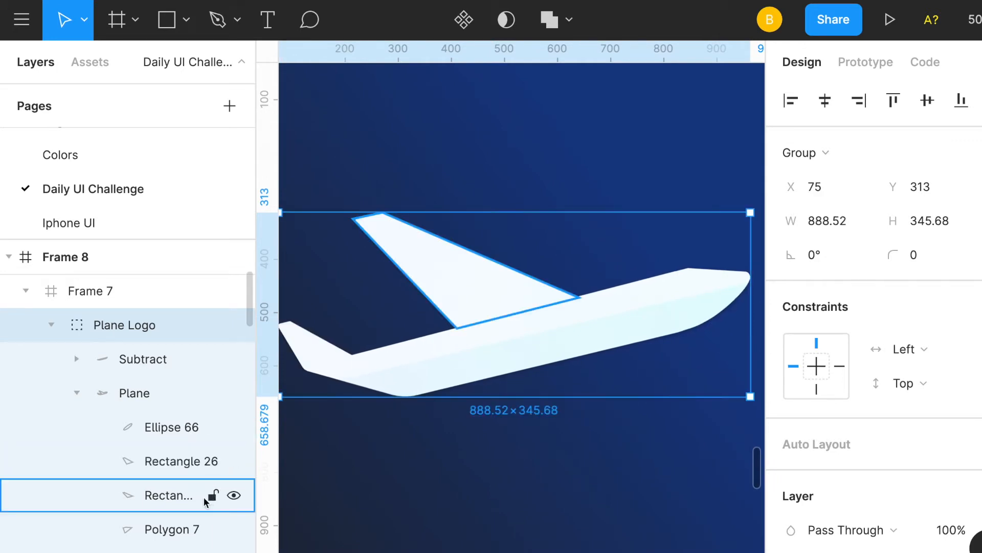
click(234, 496)
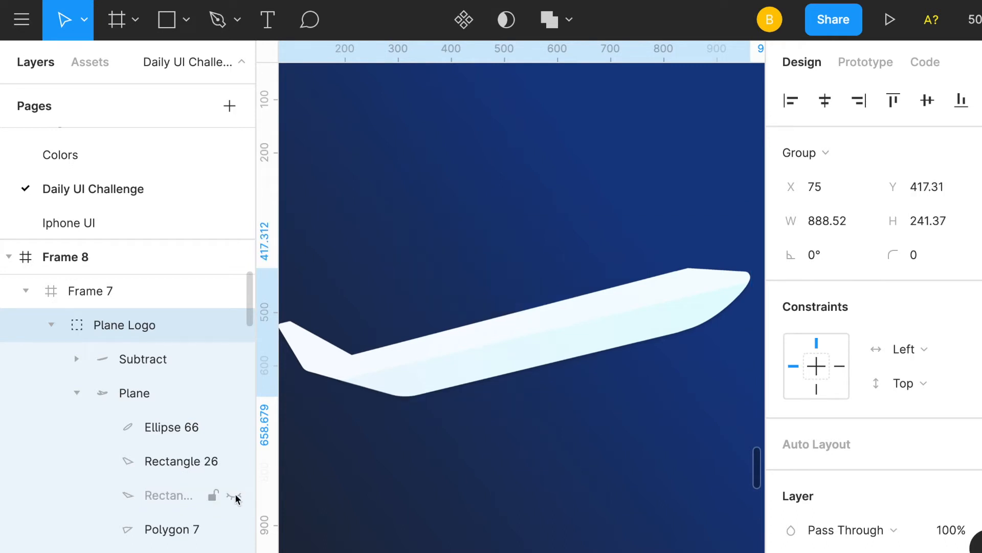
click(235, 496)
- Select Group 13, the two-winged plane in Frame 2, and examine it
key(super+minus)
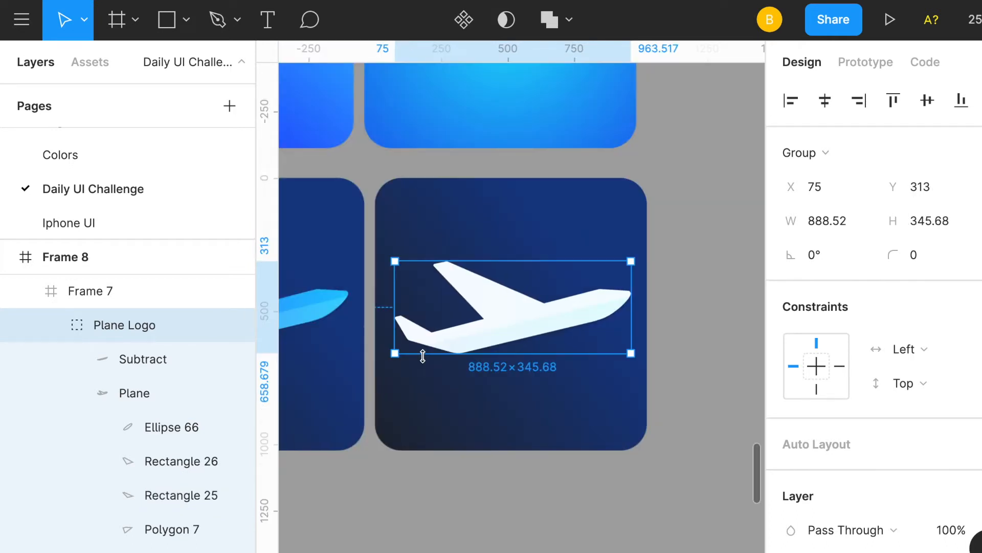
scroll(425, 358, up, 3)
scroll(425, 358, left, 3)
scroll(428, 361, down, 4)
scroll(428, 362, right, 4)
click(493, 264)
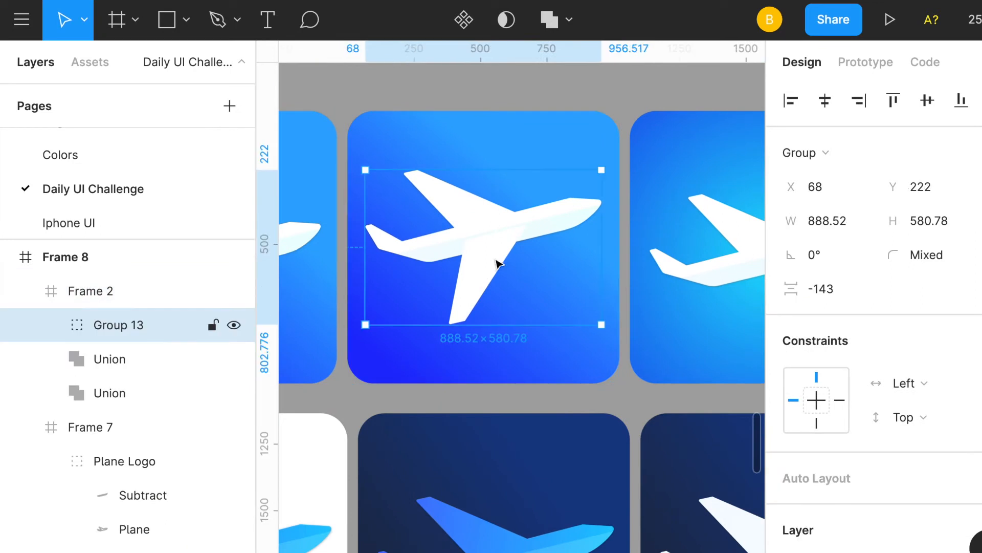
scroll(497, 256, down, 1)
scroll(497, 256, right, 1)
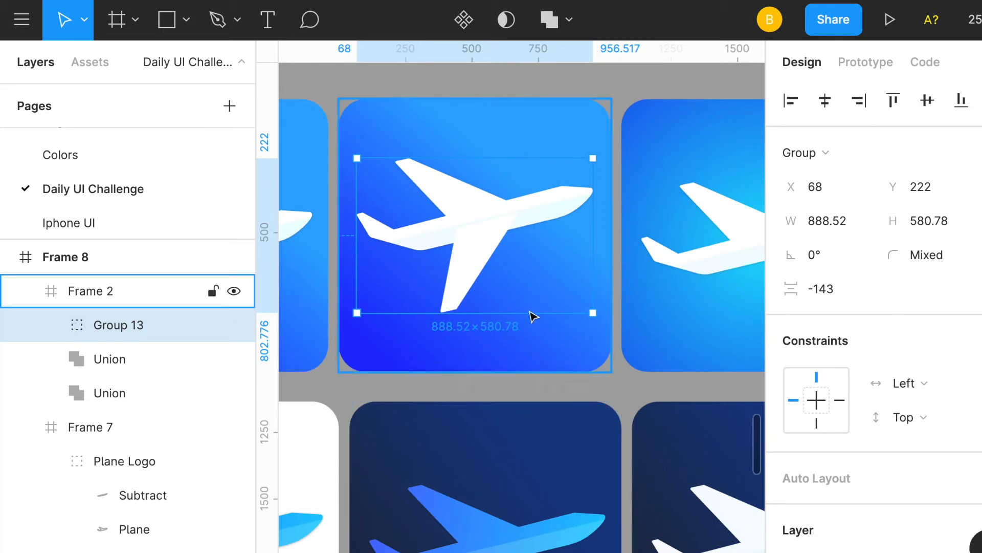
- Select the Plane Logo group in Frame 7 again and bring its Plane layer's shapes into view in the layer list
scroll(522, 326, down, 3)
scroll(522, 326, right, 6)
scroll(522, 329, down, 3)
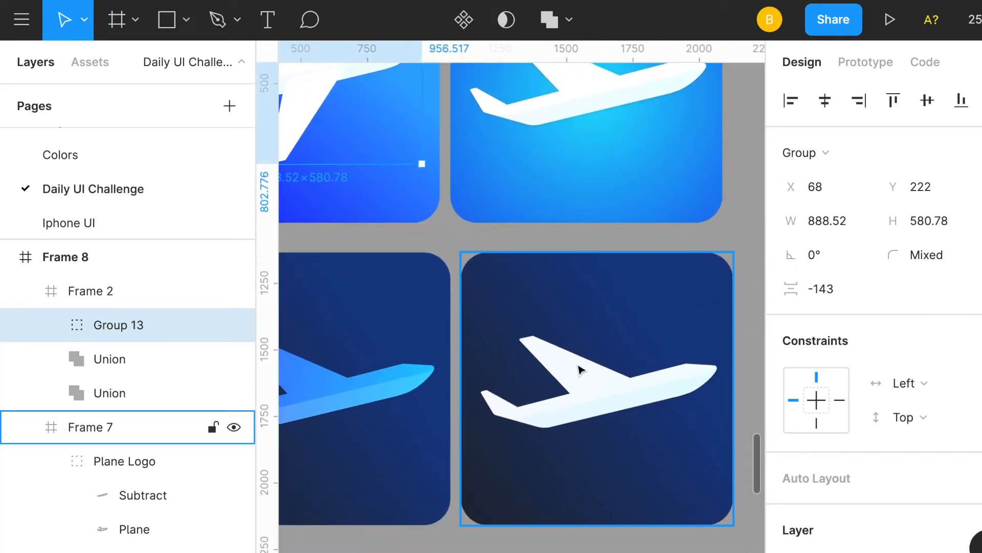
click(589, 374)
double_click(596, 385)
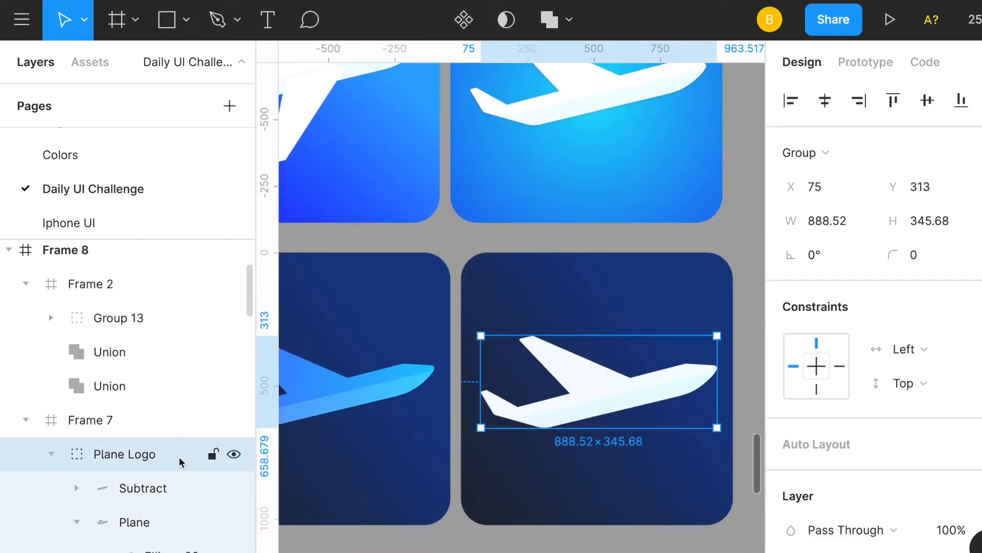
scroll(142, 504, down, 1)
scroll(144, 504, down, 3)
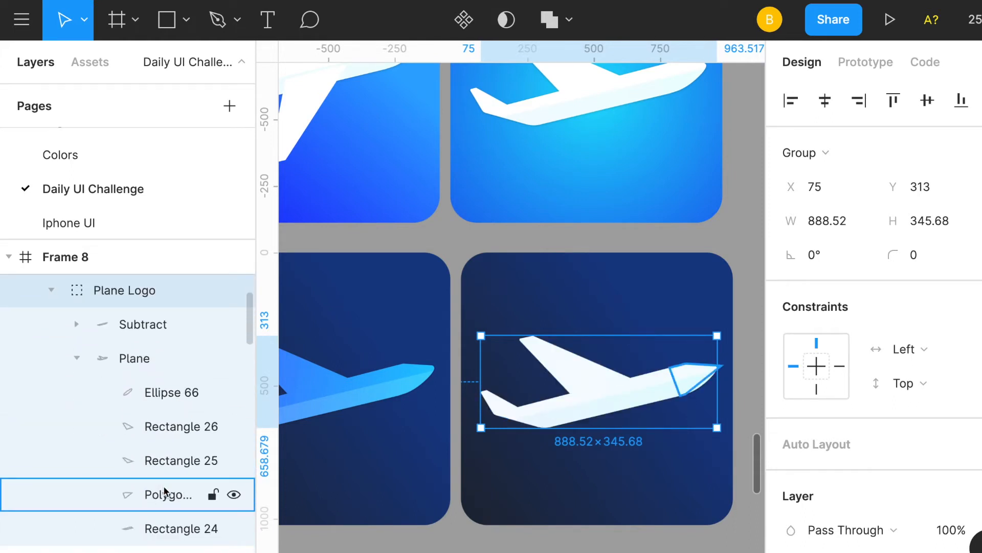
- Hide and reshow Polygon 7 and Ellipse 66 at the nose of Frame 7's plane to examine how they shape it
click(164, 492)
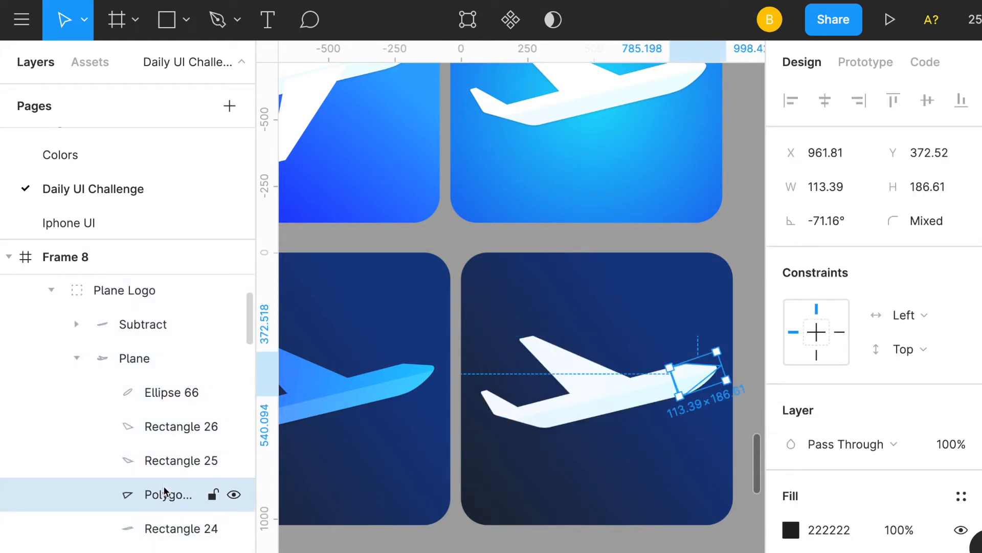
click(234, 495)
click(235, 496)
click(236, 497)
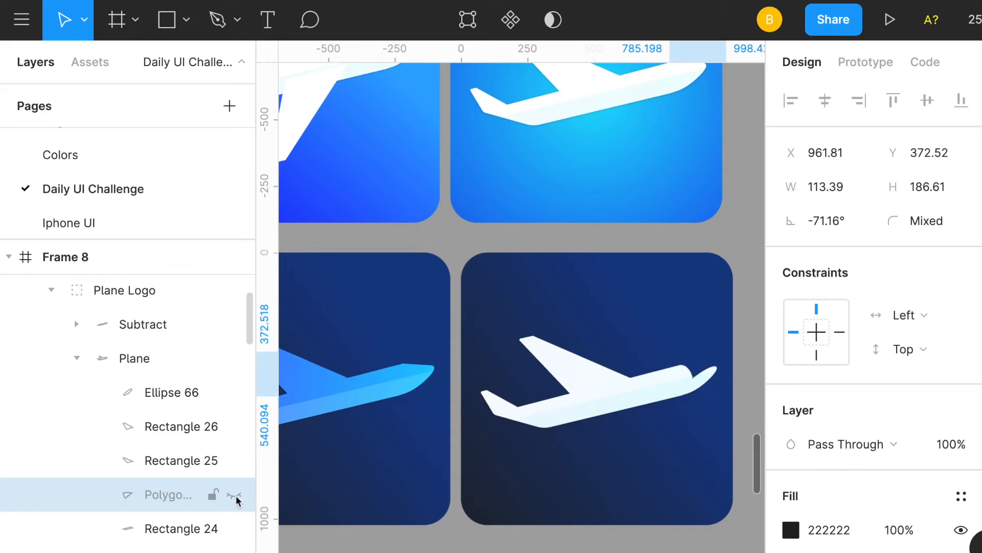
scroll(542, 408, up, 5)
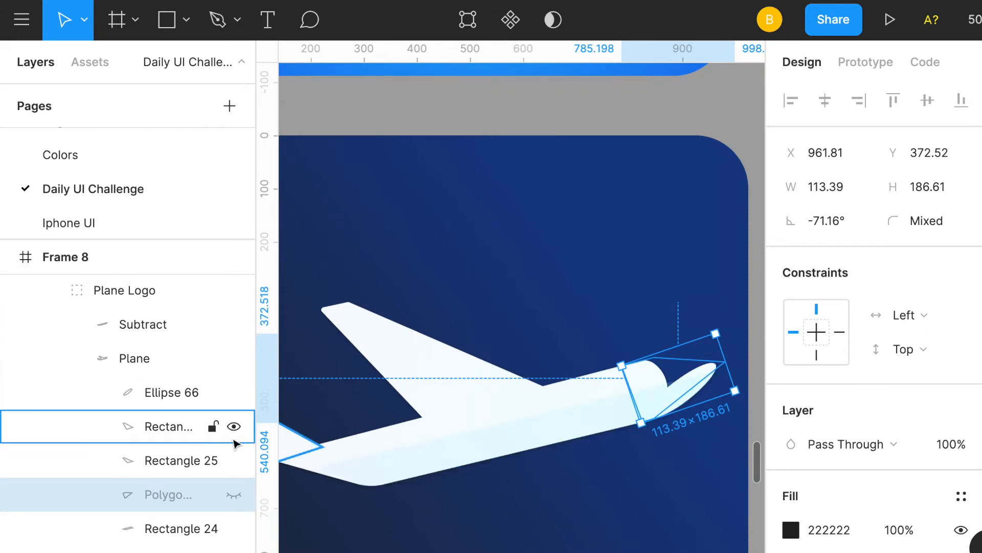
click(235, 393)
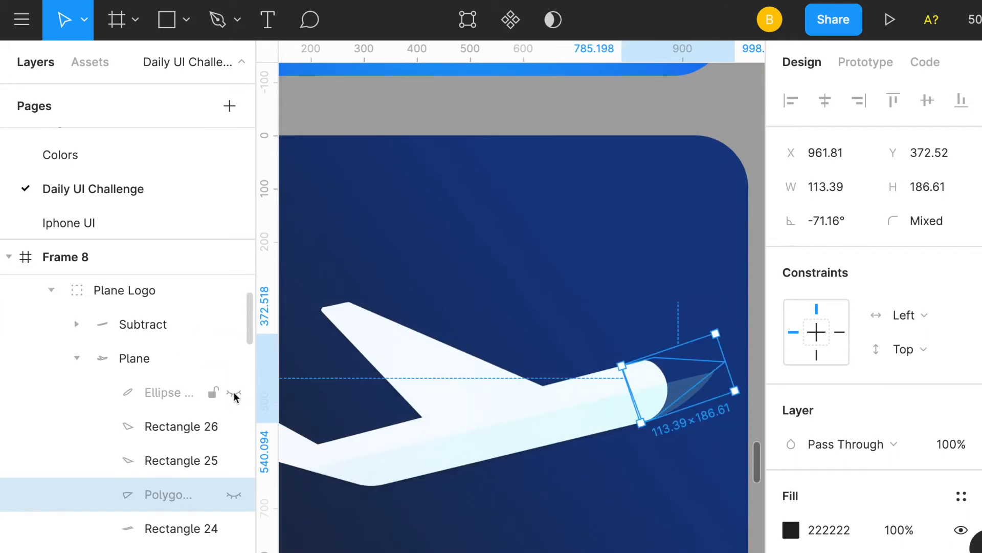
click(234, 496)
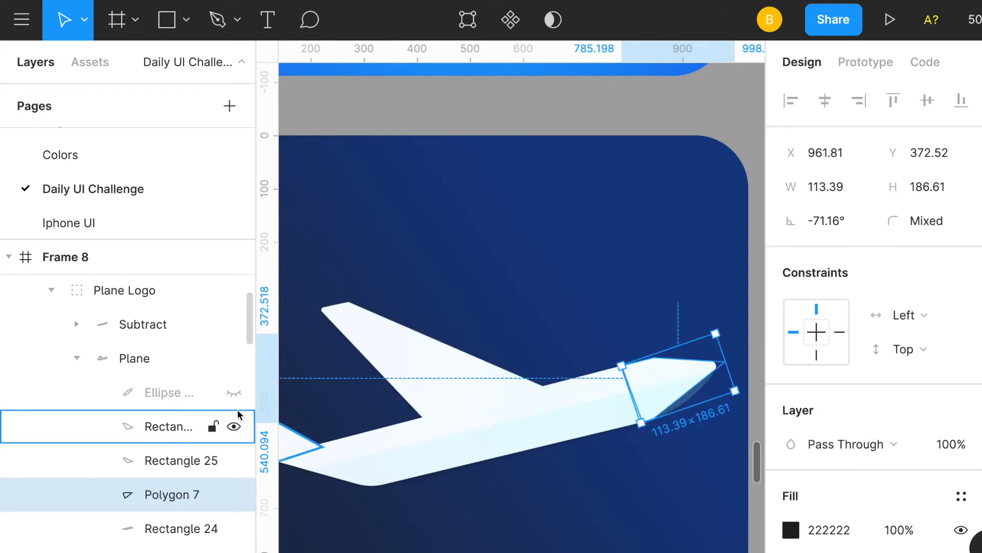
click(236, 394)
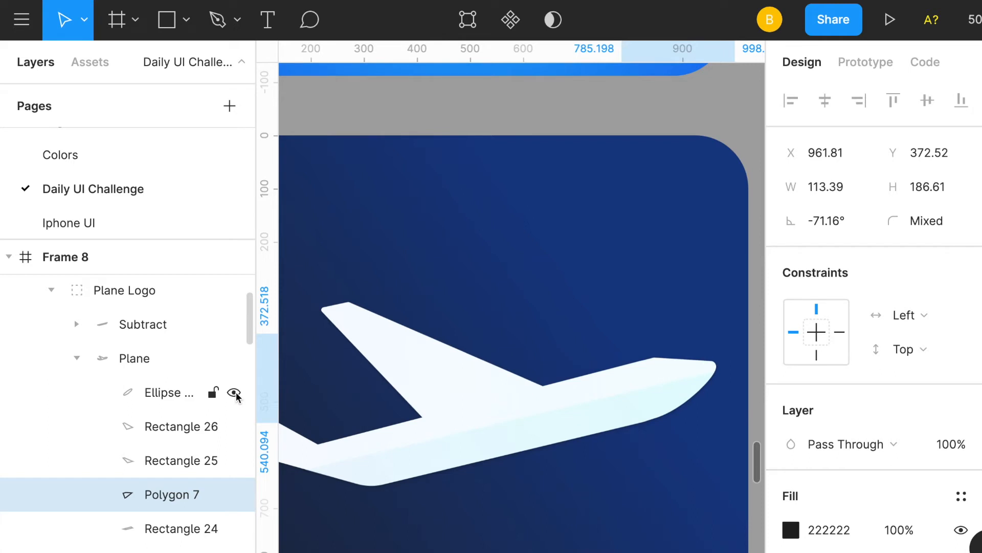
- Hide Rectangle 24, the fuselage of Frame 7's plane, and show it again to examine its contribution
click(191, 529)
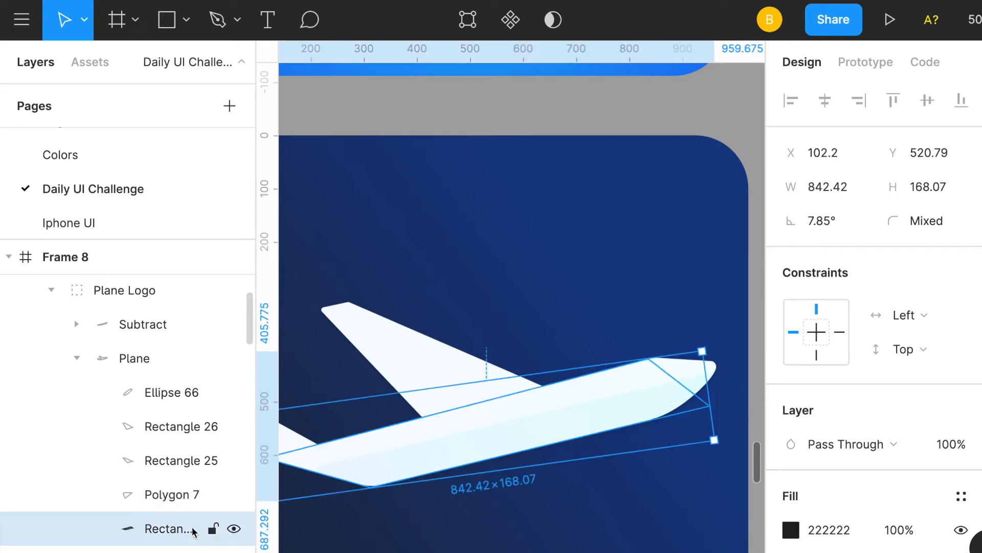
scroll(417, 410, down, 2)
scroll(417, 410, left, 2)
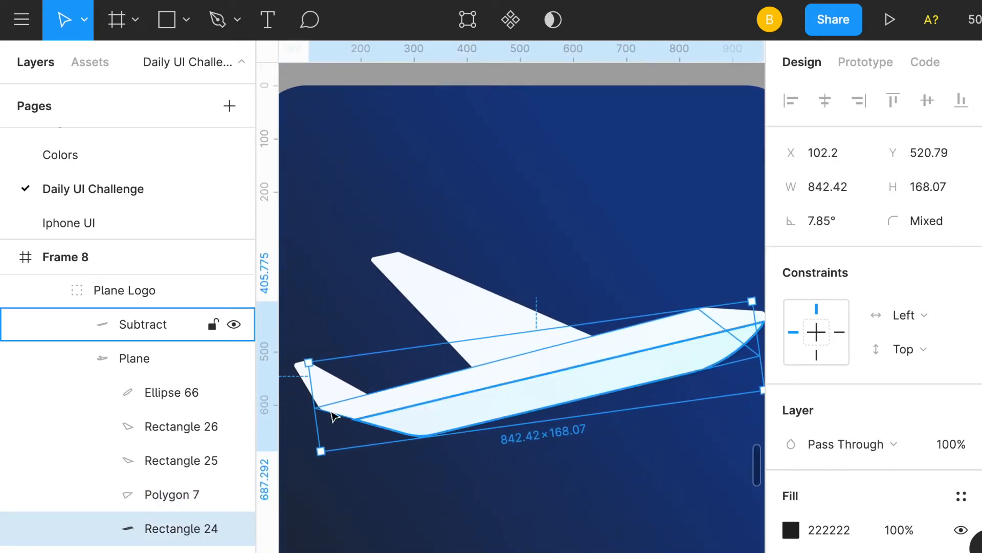
click(234, 528)
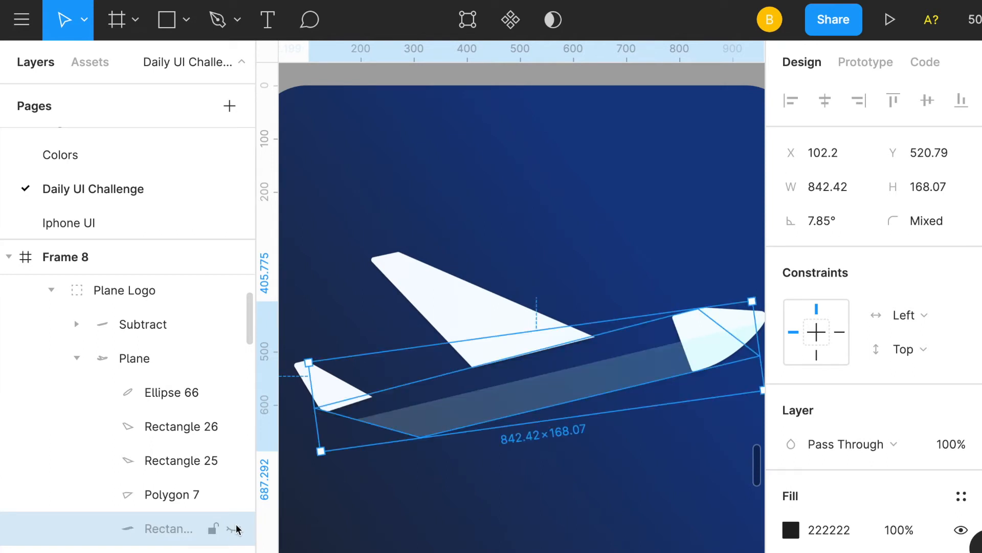
click(235, 529)
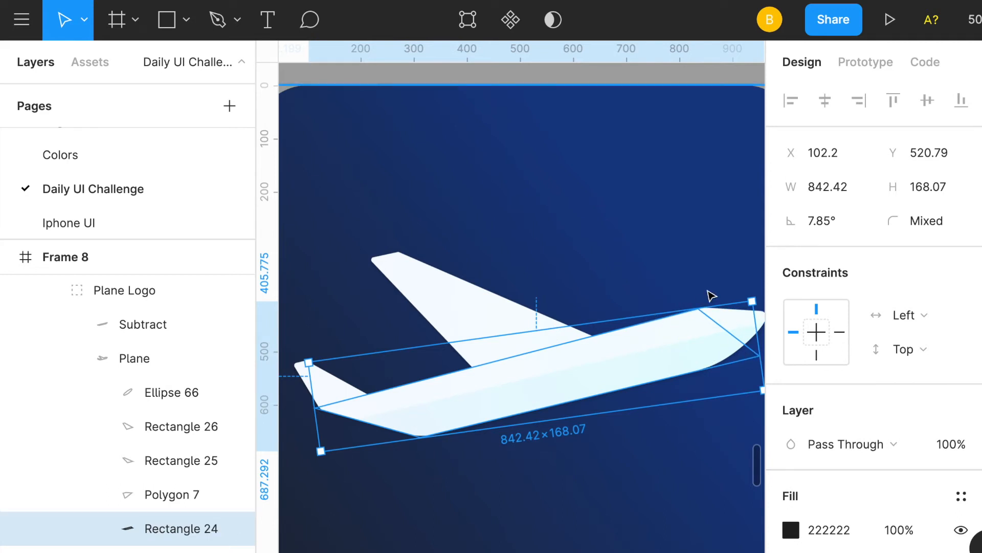
- Select Polygon 7, Rectangle 27 and the fuselage rectangle inside Subtract's Union on the canvas to examine how they overlap
click(660, 352)
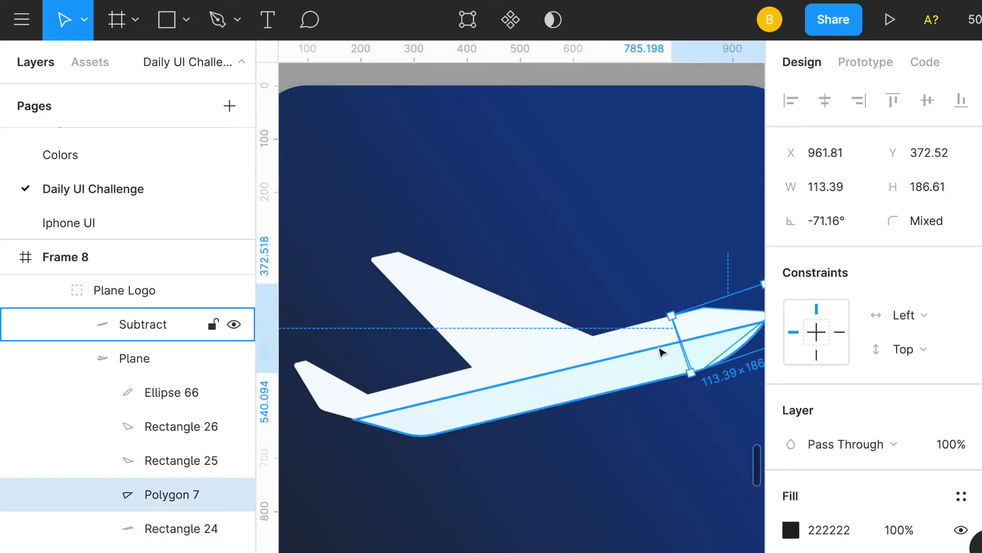
click(660, 352)
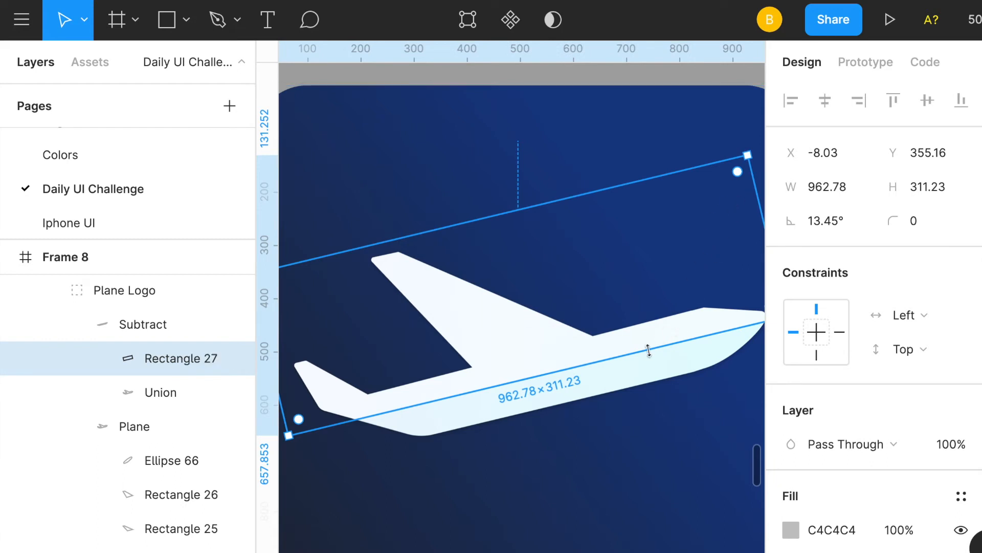
click(645, 374)
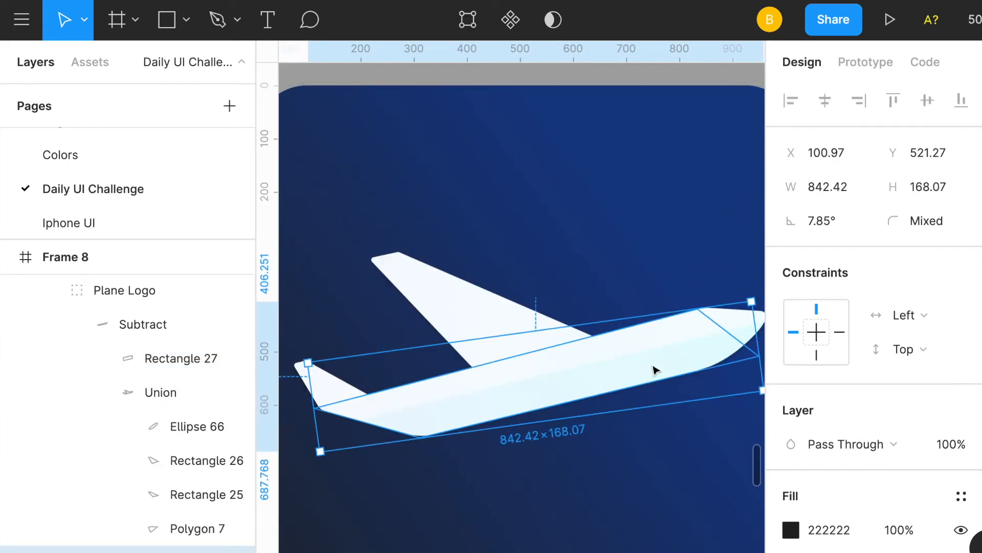
- Try shifting the fuselage rectangle's upper front corner point slightly in vector editing, undo it and leave the edit mode
double_click(653, 369)
mouse_move(699, 309)
mouse_down()
mouse_move(715, 291)
mouse_move(685, 330)
mouse_move(704, 312)
mouse_up()
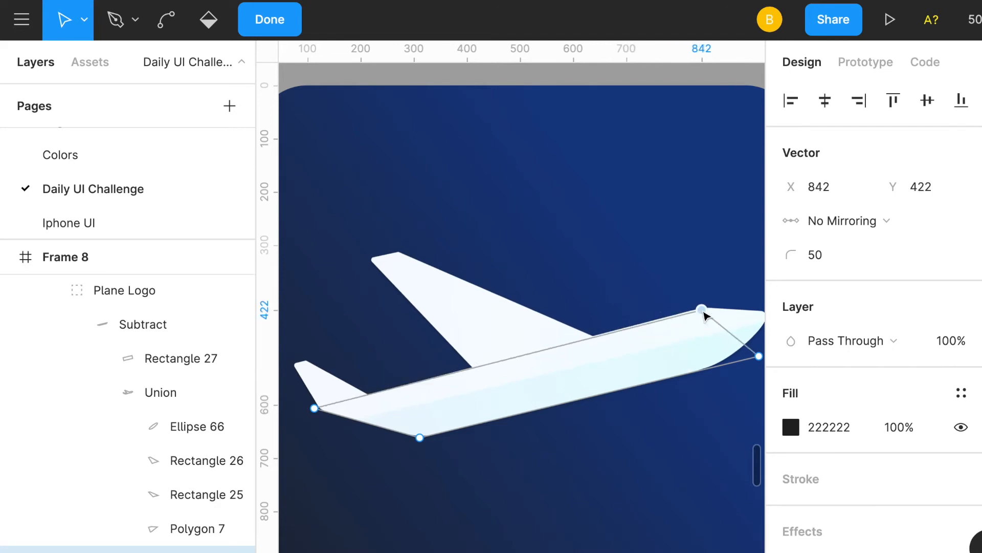
key(ctrl+z)
drag(657, 437, 658, 438)
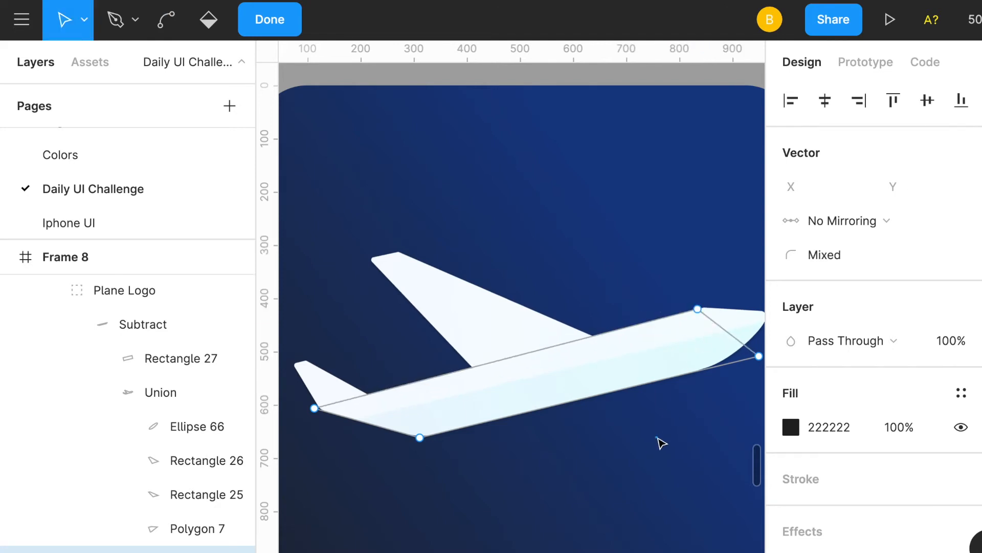
key(Escape)
click(660, 443)
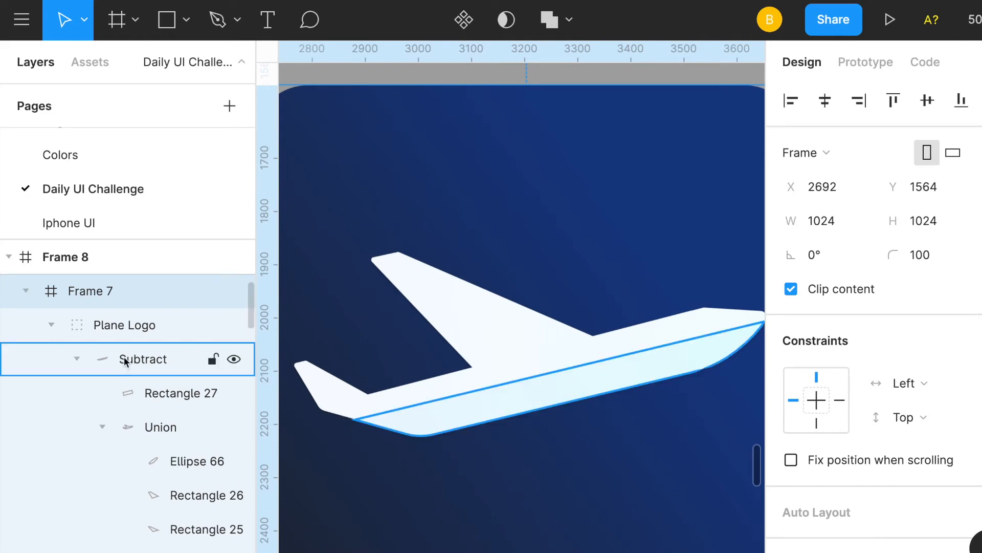
- Collapse the Subtract layer, then select Subtract and Plane in turn to compare the shaded underside with the full silhouette
click(77, 359)
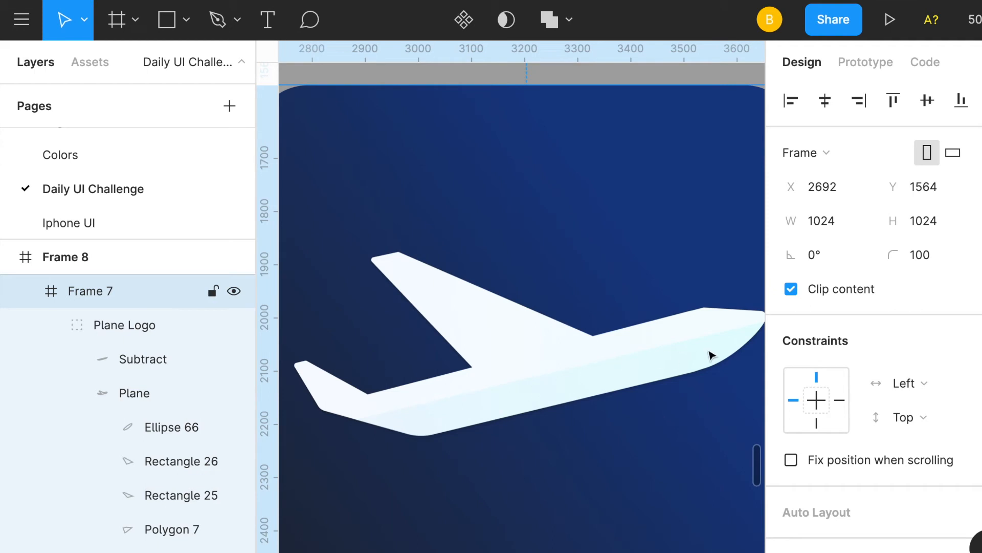
click(143, 359)
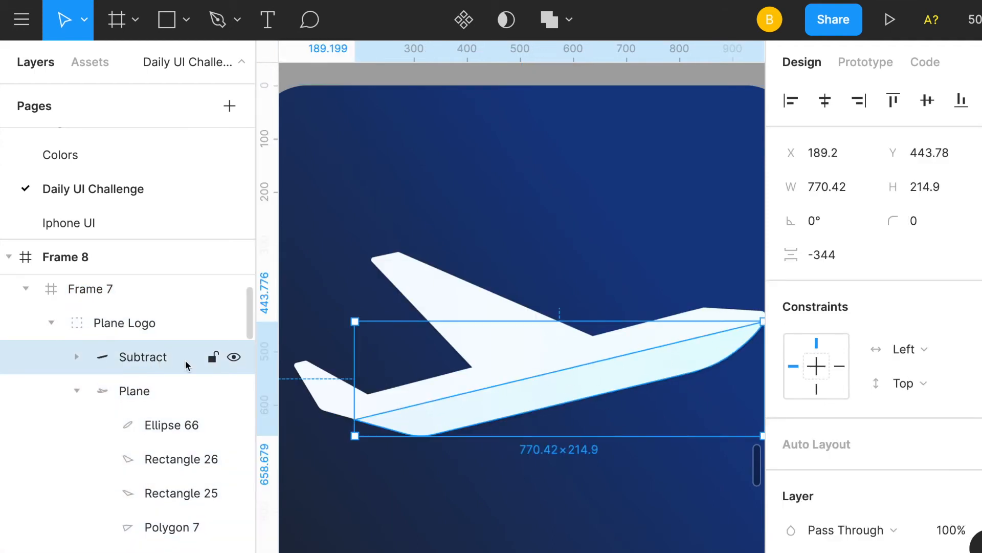
click(118, 392)
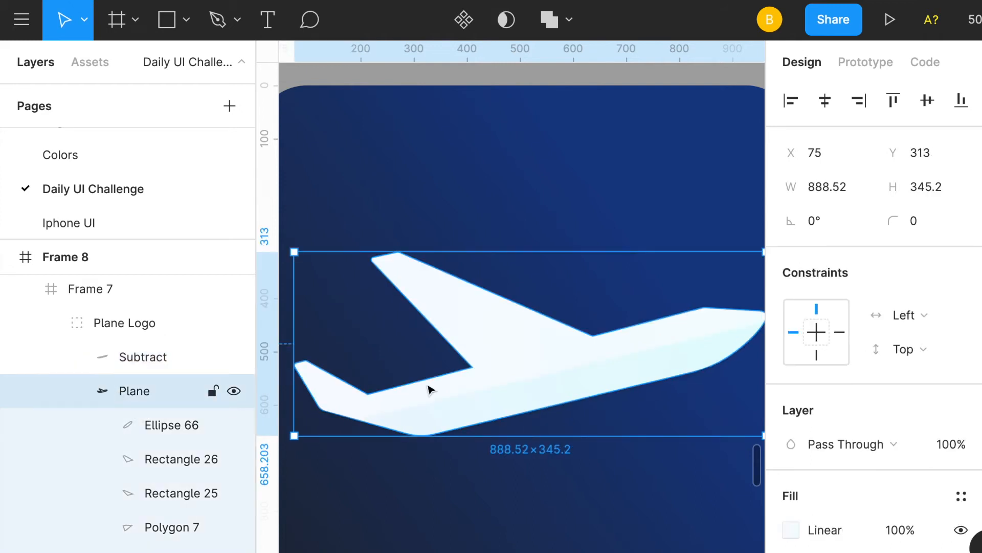
- Draw a rectangle about 996 × 328 over the upper part of Frame 7's plane, rotated about 16°, and delete it
scroll(522, 397, down, 5)
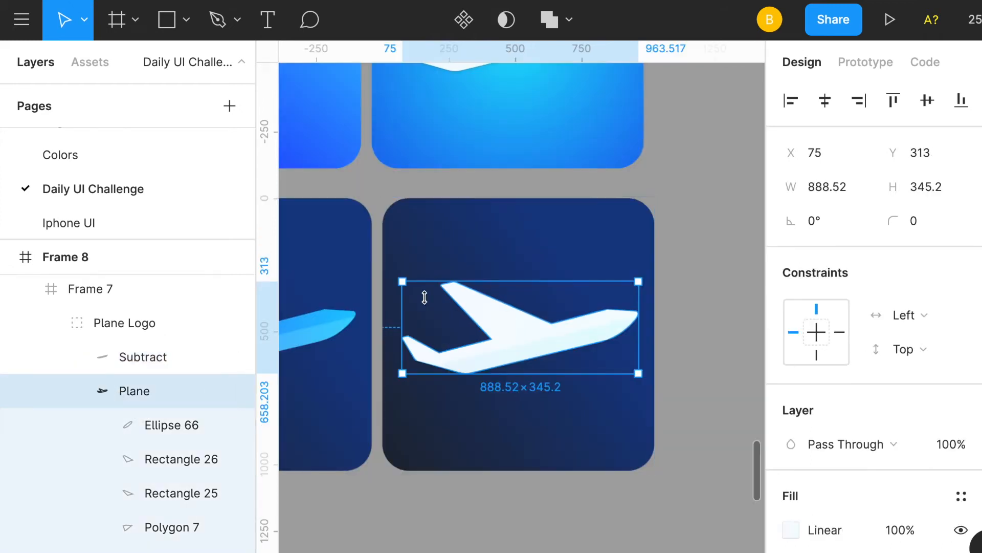
click(563, 417)
key(r)
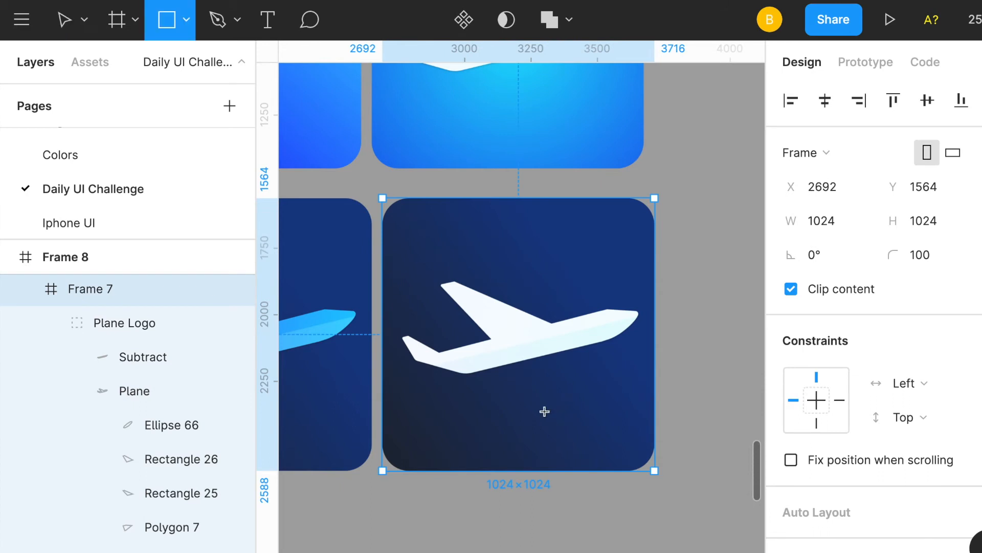
mouse_move(397, 265)
mouse_down()
mouse_move(650, 321)
mouse_move(664, 341)
mouse_up()
mouse_move(671, 263)
mouse_down()
mouse_move(631, 239)
mouse_move(616, 281)
mouse_up()
drag(539, 254, 537, 245)
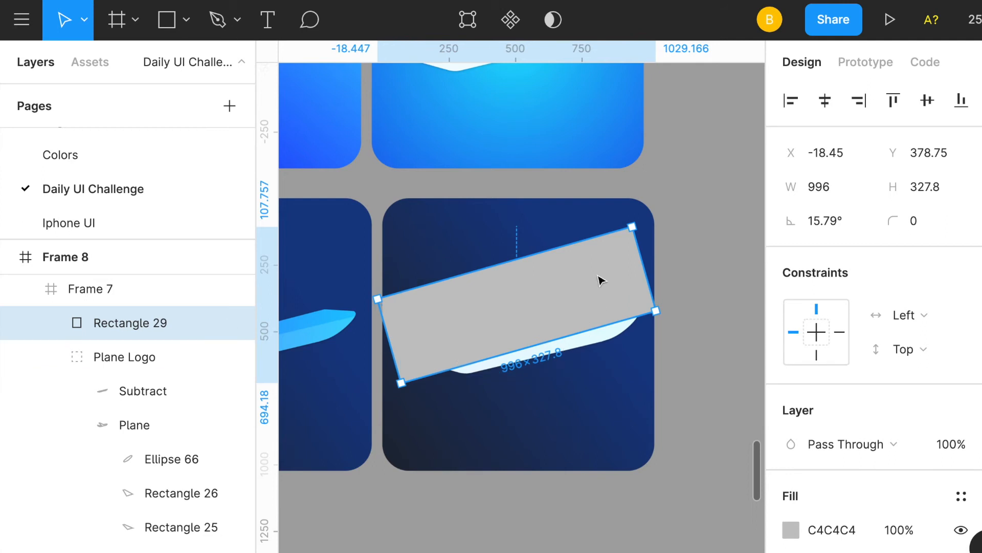
key(Delete)
- Hide Frame 7's Subtract layer and show it again to examine the shaded underside
click(185, 367)
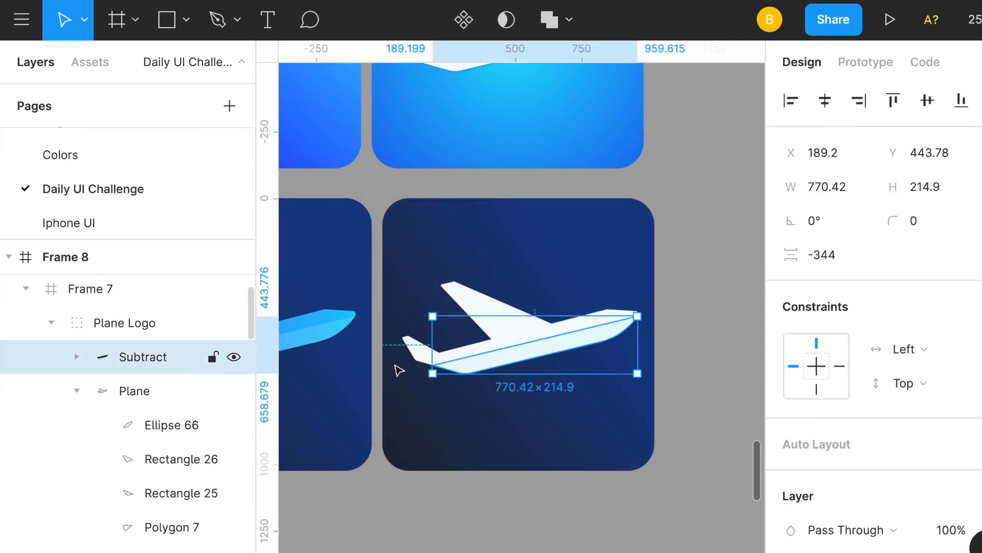
click(233, 357)
click(234, 358)
- Expand the Plane Logo group in Frame 5 and repeatedly hide and reshow its Subtract layer to examine the blue plane's shading
scroll(388, 342, left, 5)
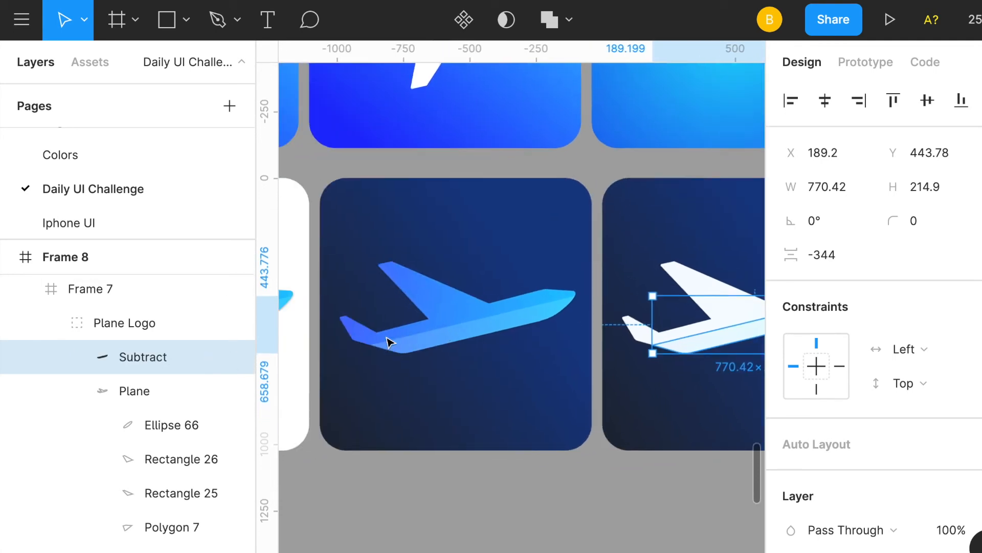
click(458, 330)
click(481, 329)
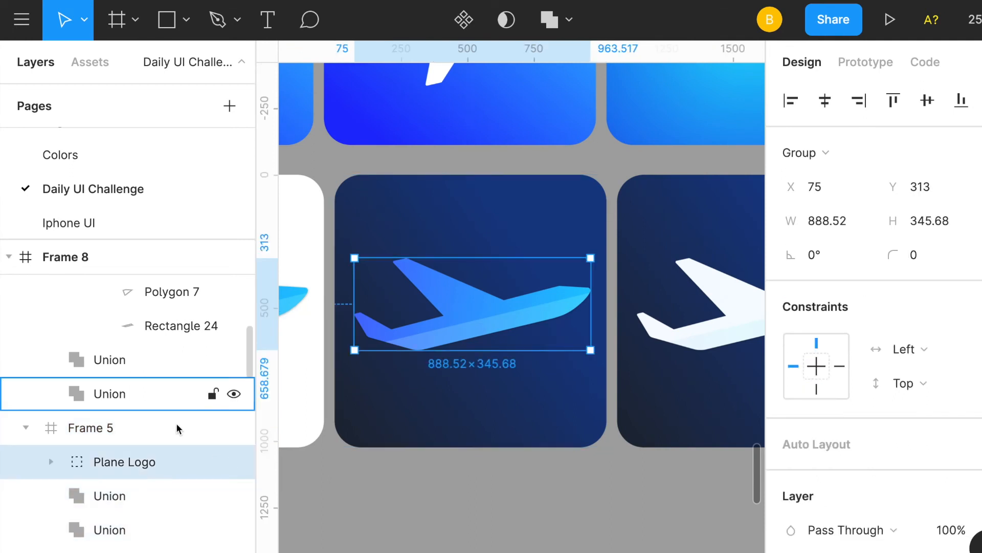
click(52, 464)
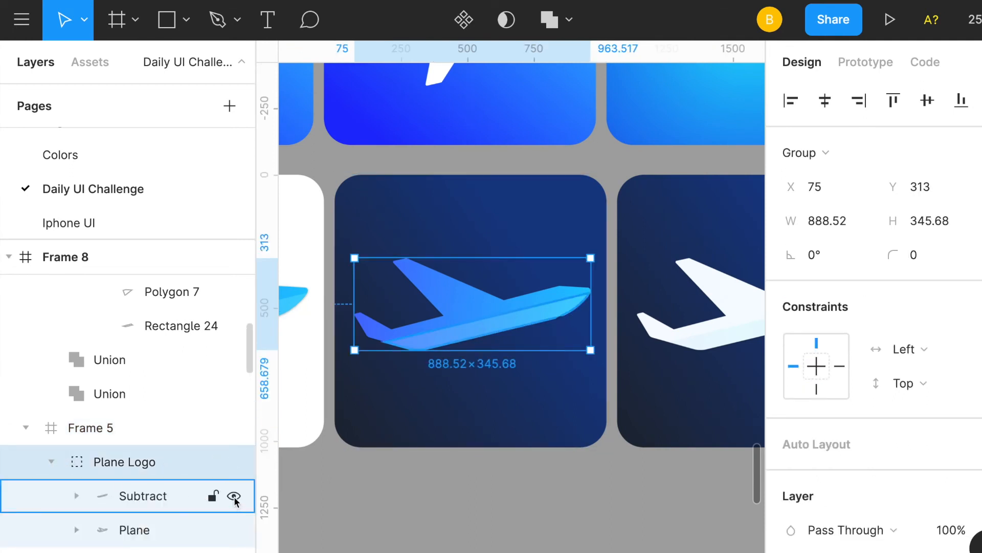
click(235, 497)
click(234, 497)
click(235, 496)
click(235, 496)
click(234, 497)
click(234, 496)
click(235, 497)
click(235, 497)
click(234, 497)
click(234, 497)
click(234, 497)
click(235, 497)
click(234, 497)
click(234, 497)
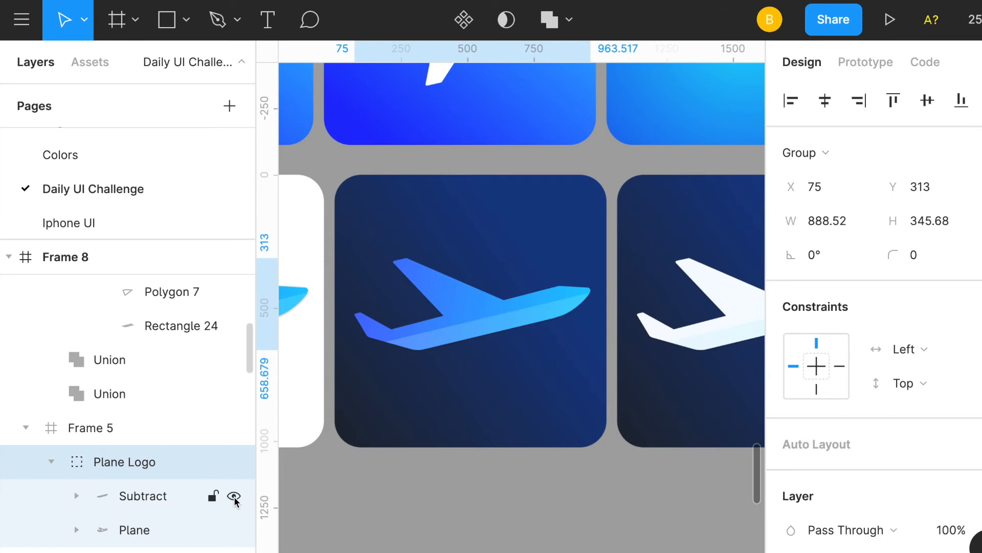
- Clear the selection and look over all six airplane icon variants in Frame 8
scroll(401, 407, left, 3)
scroll(401, 407, up, 3)
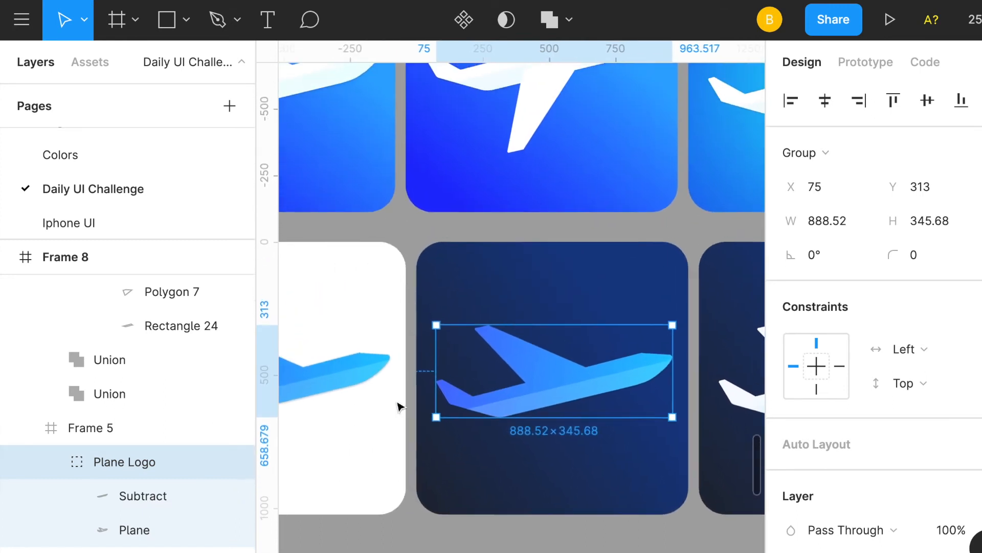
key(minus)
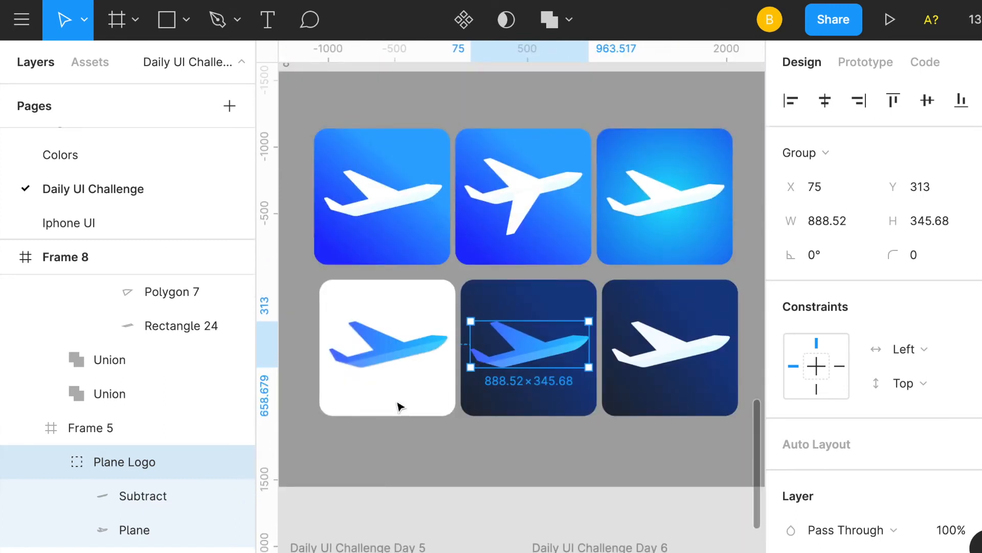
scroll(401, 407, up, 2)
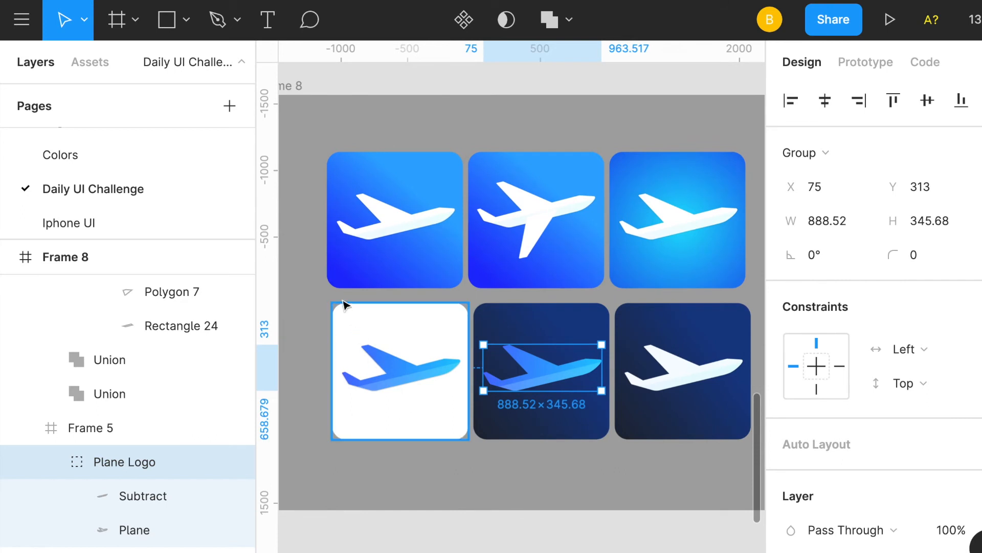
click(325, 307)
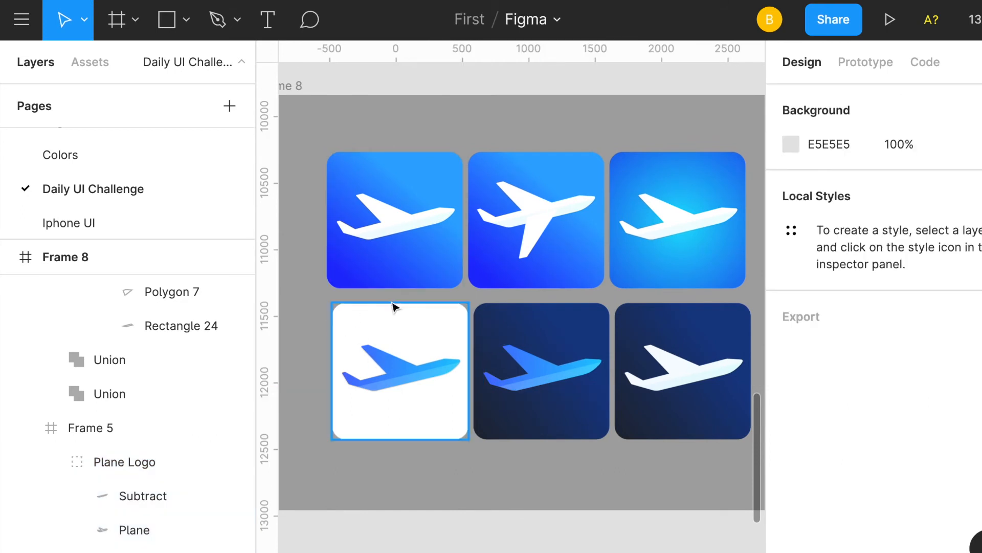
scroll(460, 283, left, 1)
scroll(462, 283, up, 1)
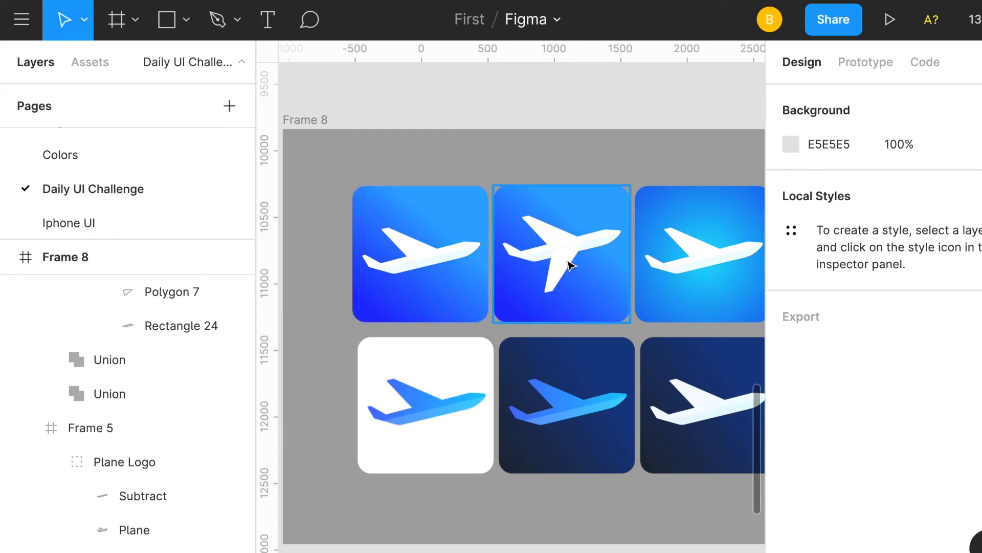
scroll(584, 263, right, 2)
scroll(598, 263, up, 1)
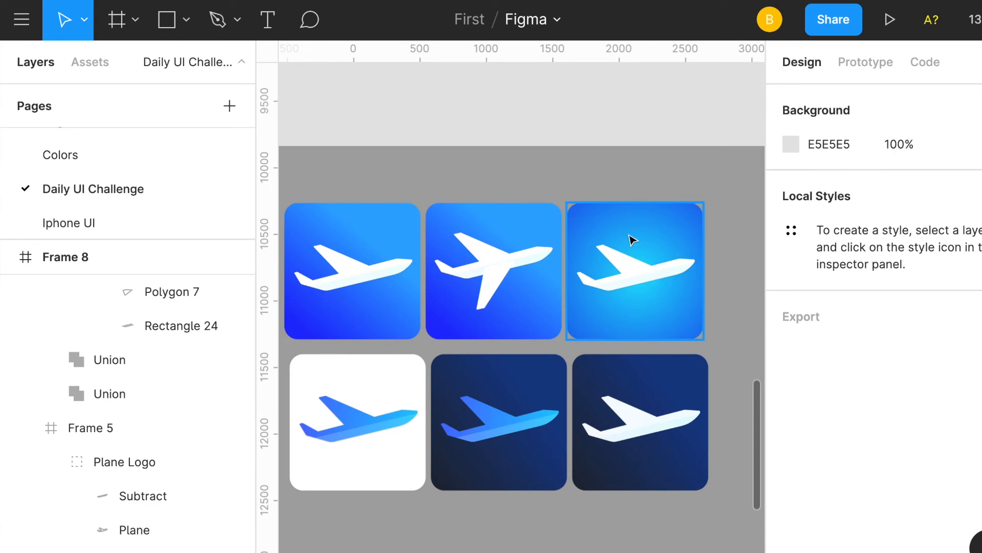
- Select Frame 3, the icon with the glowing light-blue background, and bring its fill settings into view
click(654, 306)
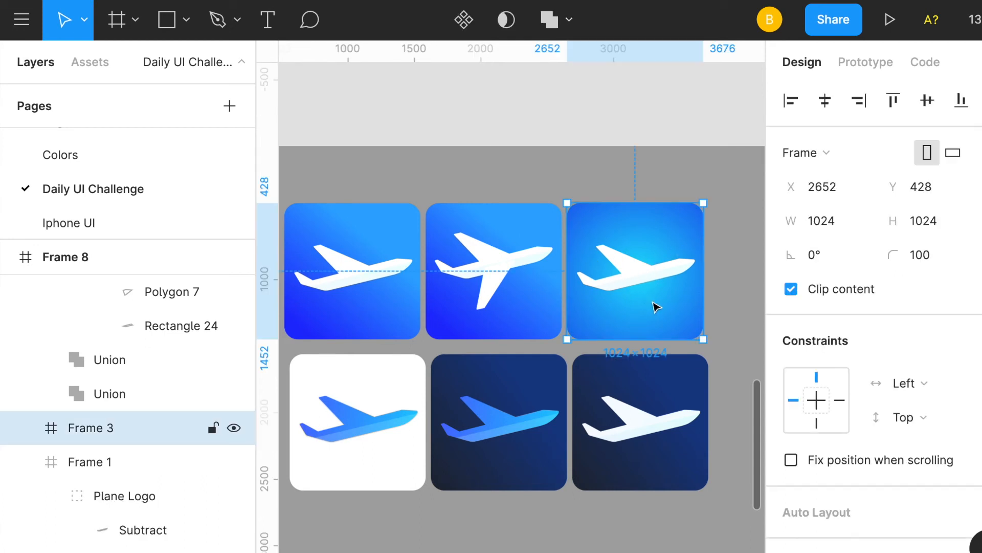
scroll(900, 497, down, 5)
scroll(902, 501, down, 3)
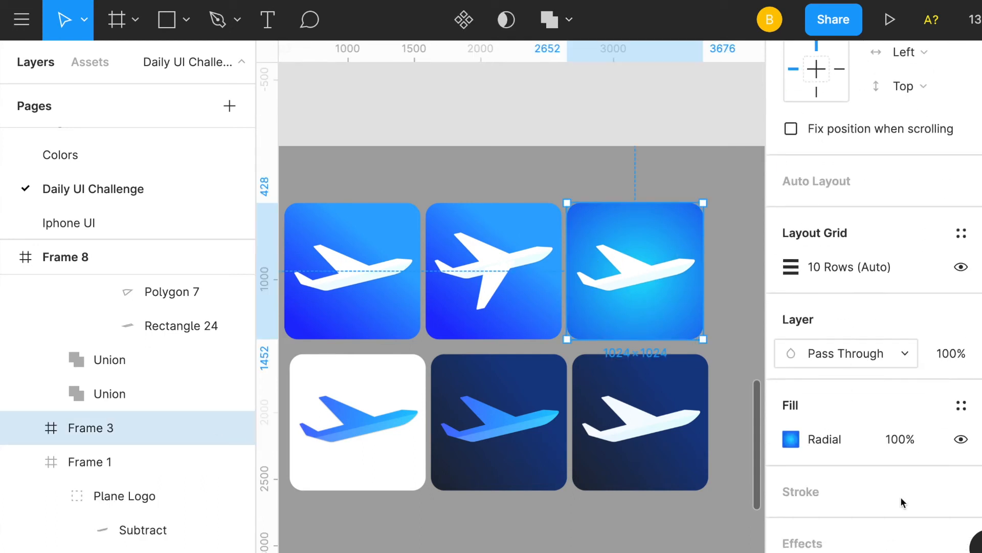
- Examine Frame 8's icon variants up close, comparing the blue plane on the white background with the one on the dark navy background
scroll(537, 302, down, 2)
scroll(538, 302, left, 2)
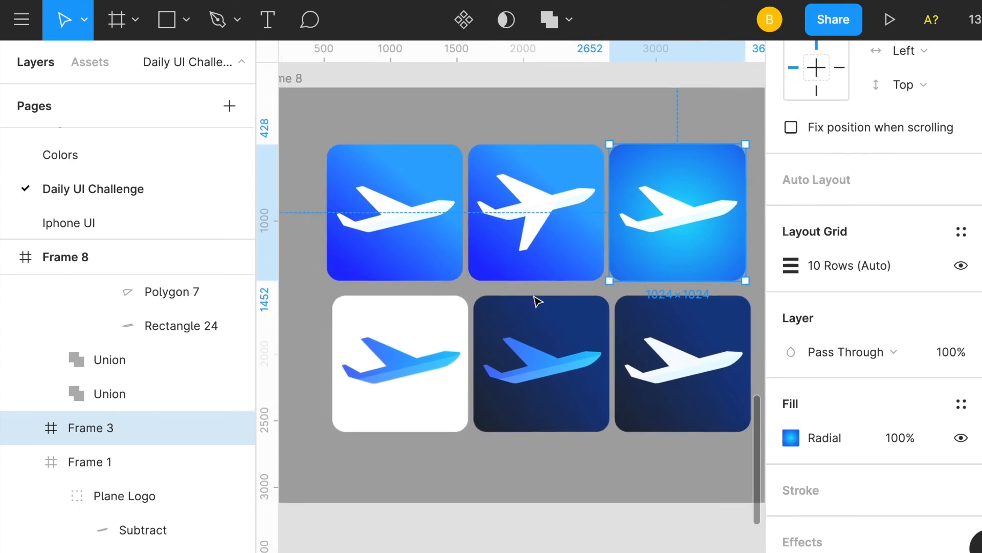
scroll(402, 340, up, 1)
scroll(401, 340, left, 1)
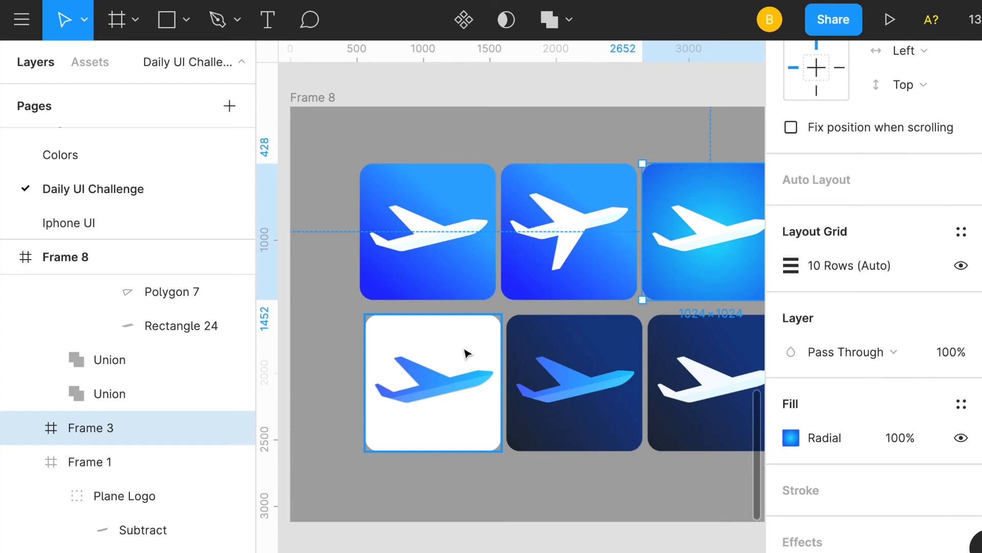
scroll(466, 353, up, 3)
scroll(467, 352, left, 2)
scroll(467, 351, down, 2)
scroll(390, 325, down, 1)
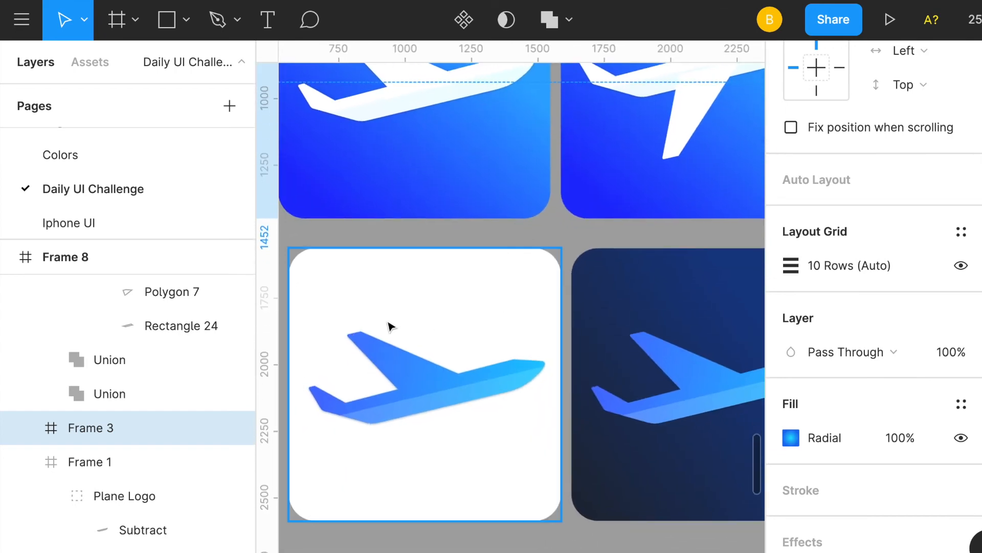
scroll(517, 341, right, 4)
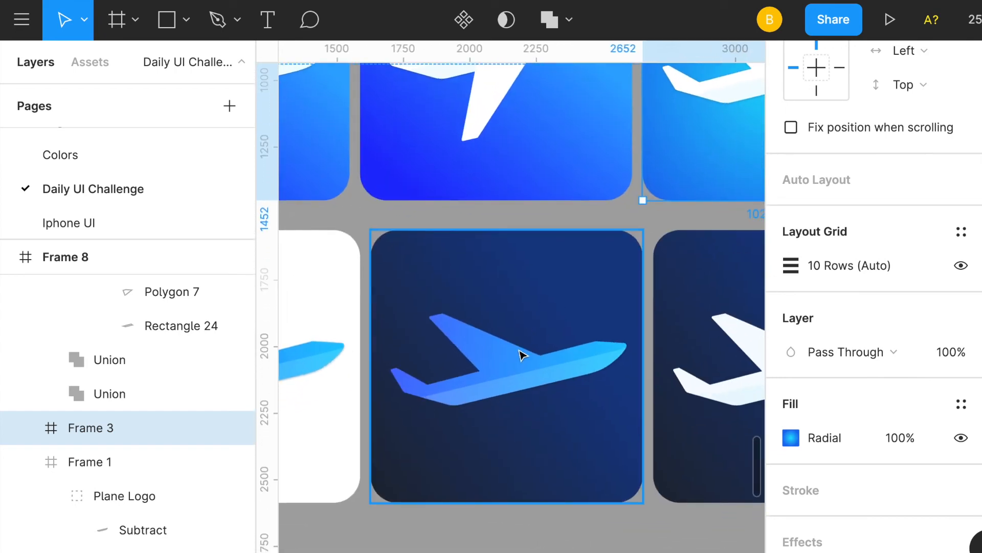
scroll(522, 355, down, 3)
scroll(658, 333, up, 1)
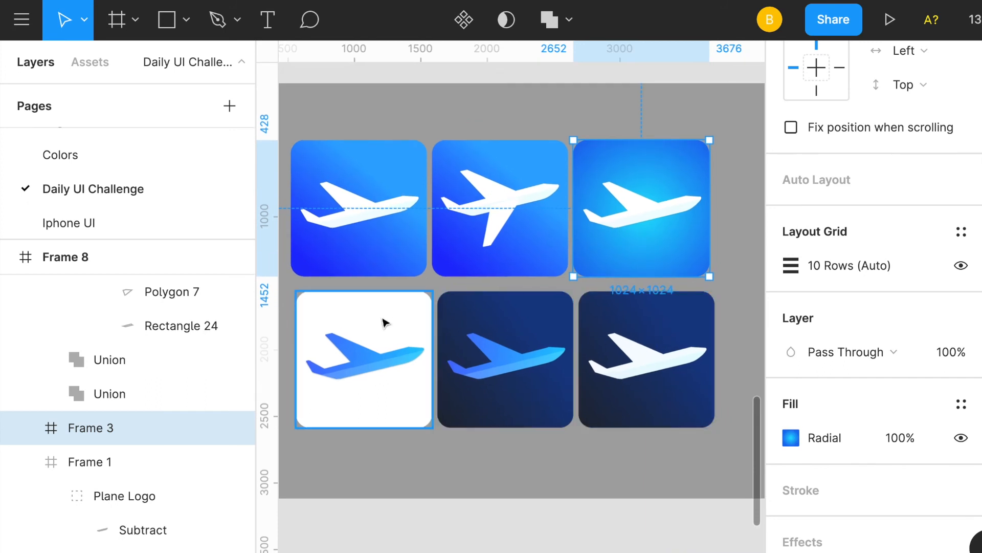
scroll(610, 334, left, 1)
scroll(610, 341, left, 3)
scroll(610, 335, up, 3)
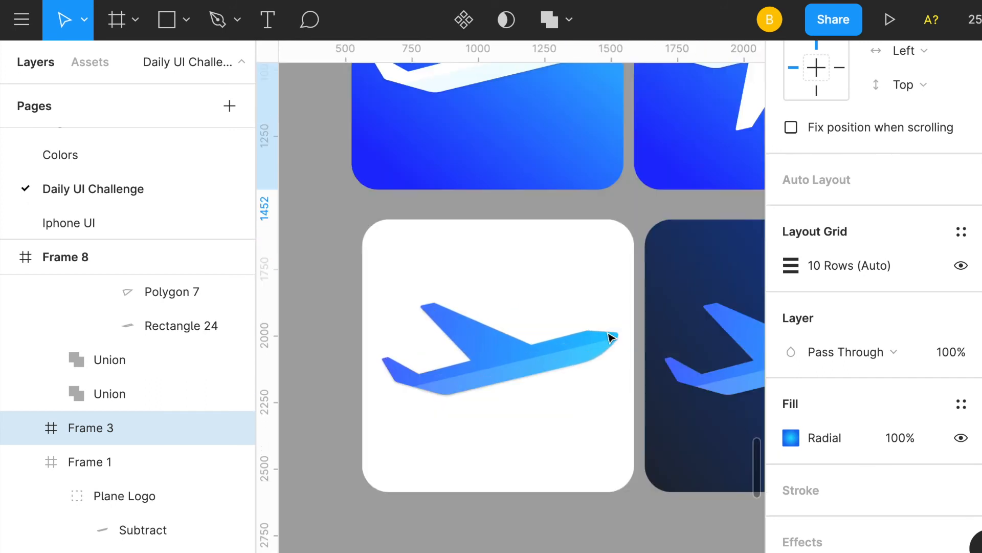
- Examine the Daily UI Challenge Day 5 and Day 6 world-map presentations below Frame 8, and select the Day 6 frame
scroll(611, 338, down, 2)
scroll(610, 338, down, 10)
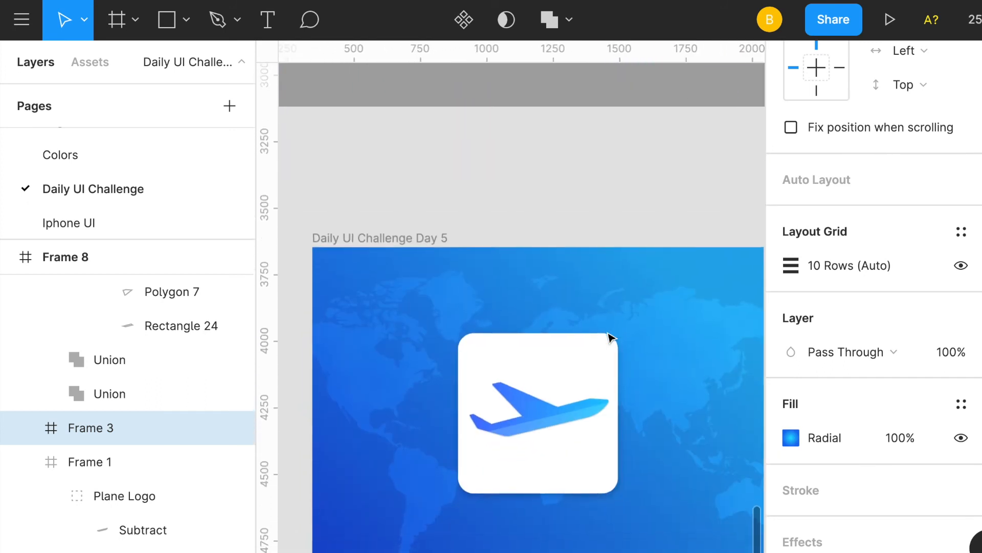
scroll(610, 338, down, 2)
scroll(610, 338, left, 1)
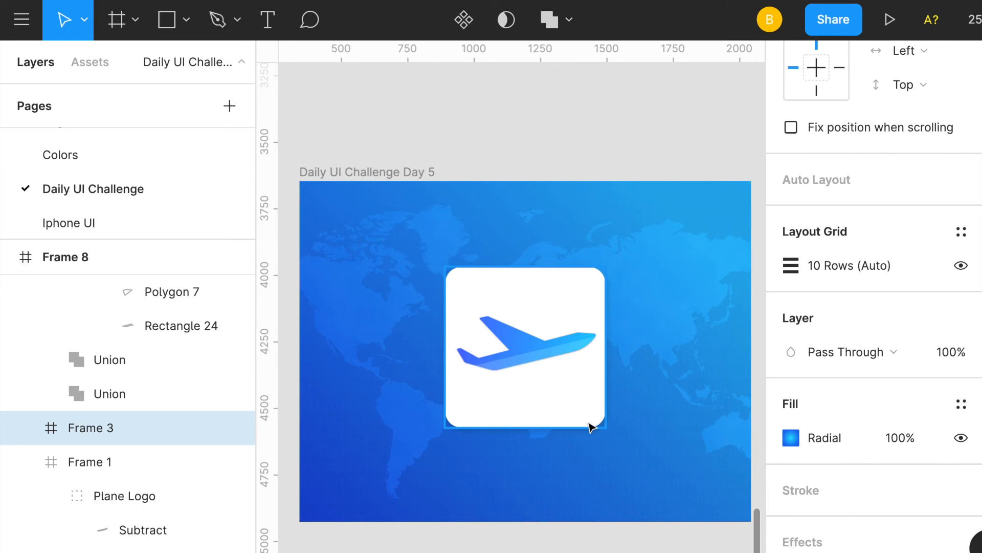
key(minus)
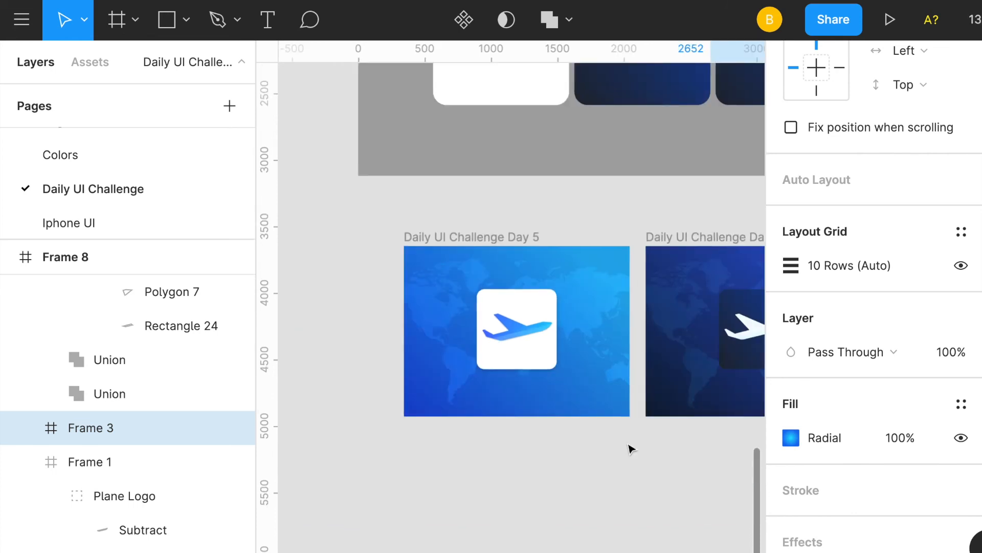
scroll(631, 449, right, 5)
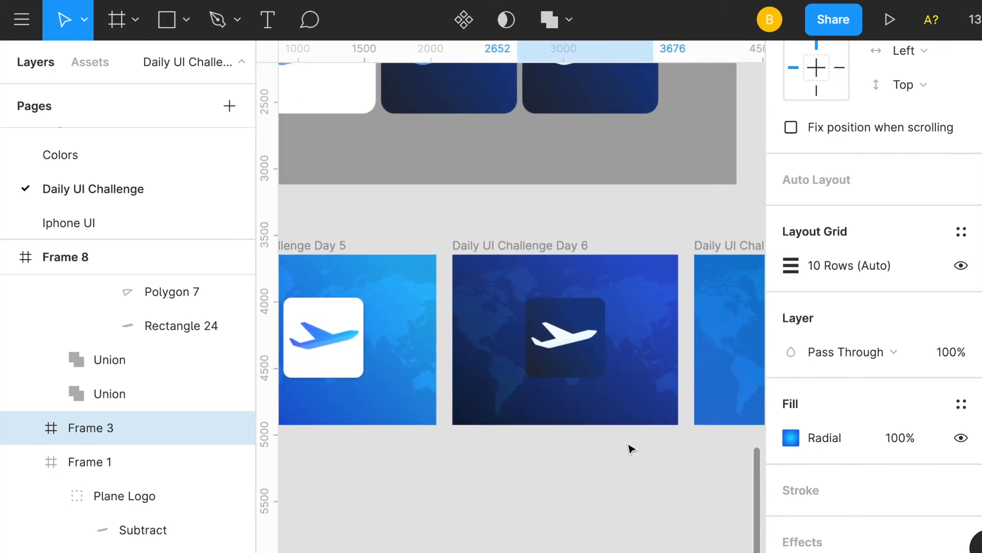
scroll(596, 369, left, 1)
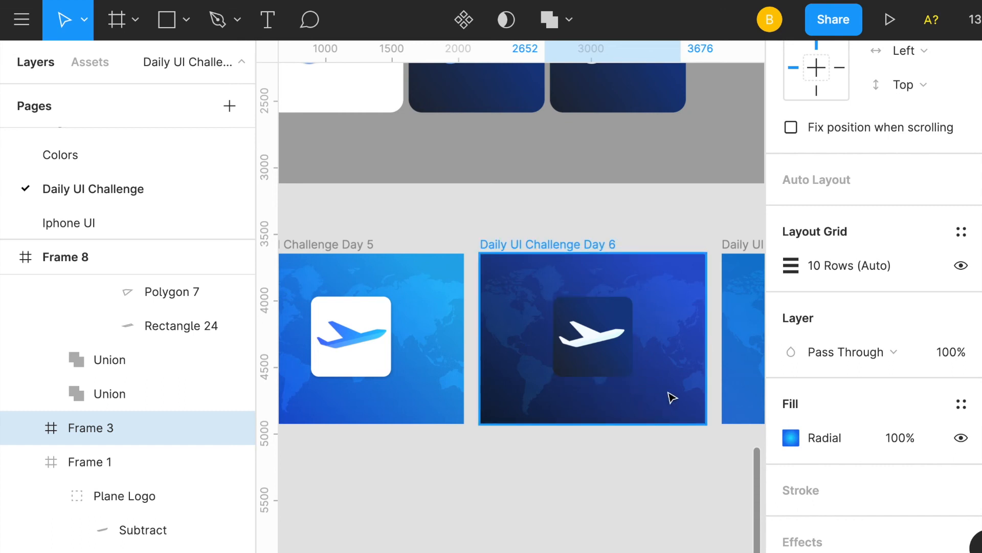
scroll(671, 327, down, 1)
scroll(671, 328, right, 1)
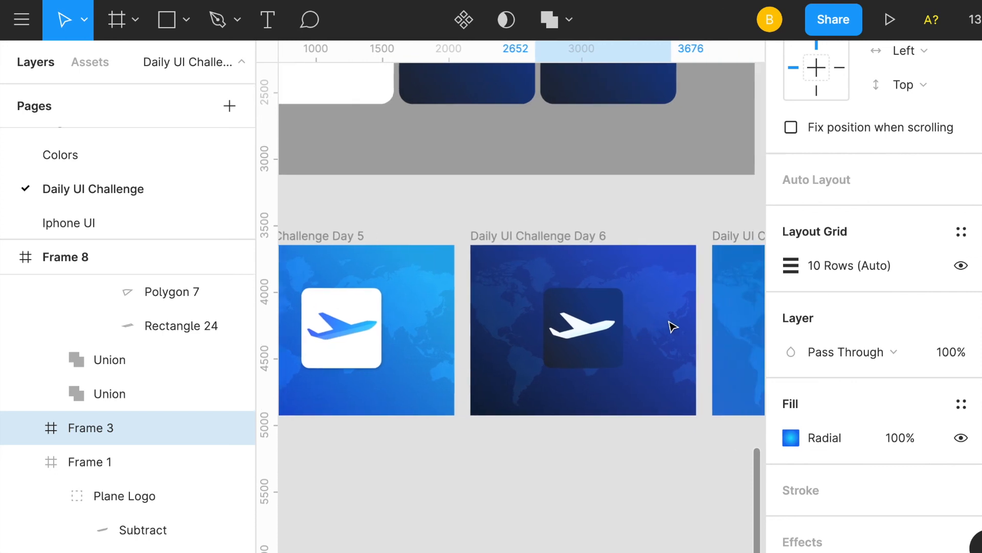
scroll(673, 327, right, 2)
click(666, 330)
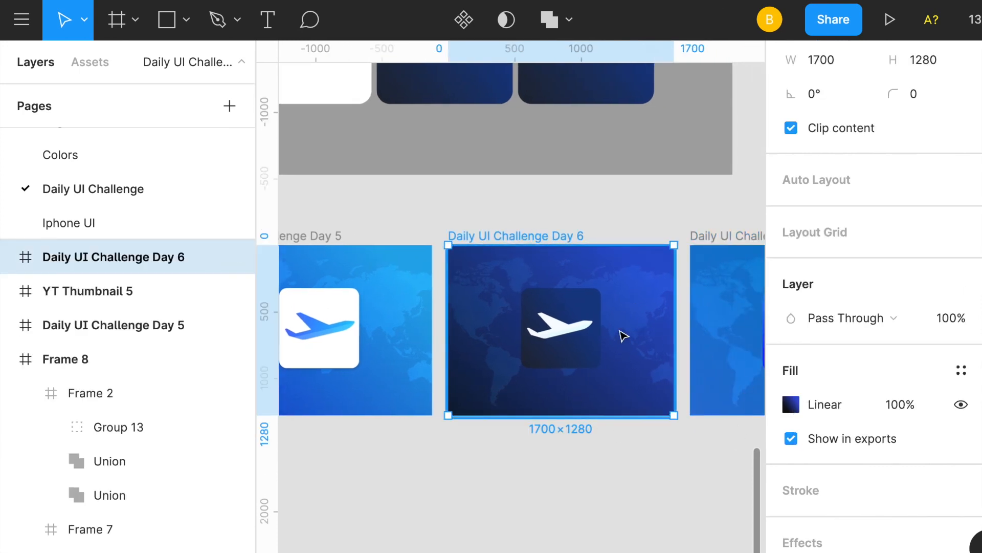
- Clear the selection and inspect the icon and map background of Daily UI Challenge Day 7 up close
click(601, 454)
scroll(604, 455, right, 5)
scroll(604, 456, down, 1)
scroll(602, 454, right, 3)
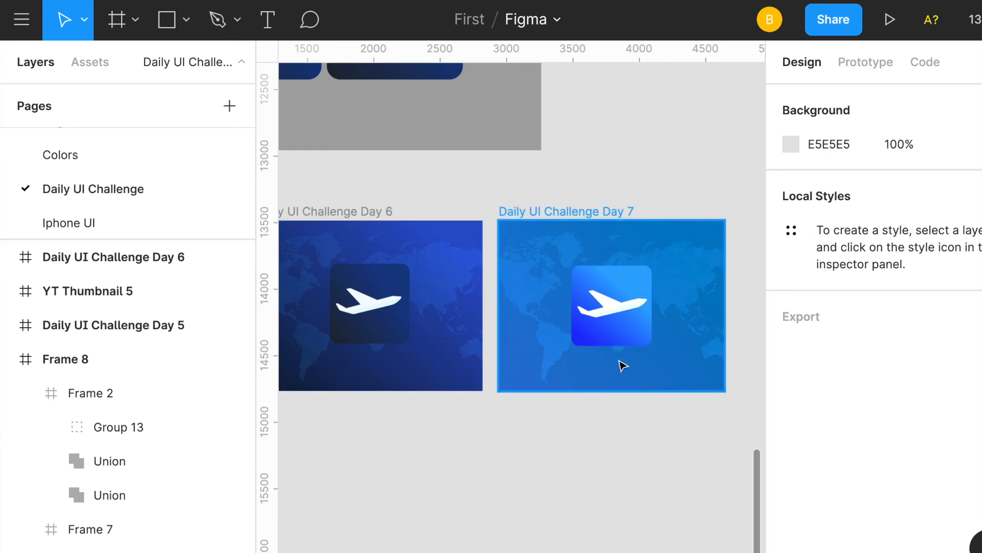
scroll(622, 366, up, 5)
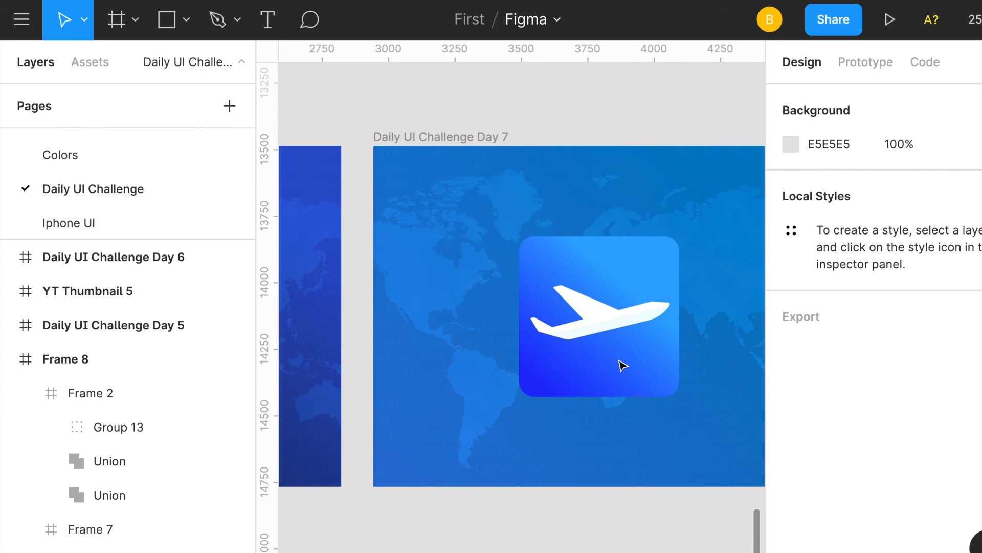
scroll(622, 366, down, 5)
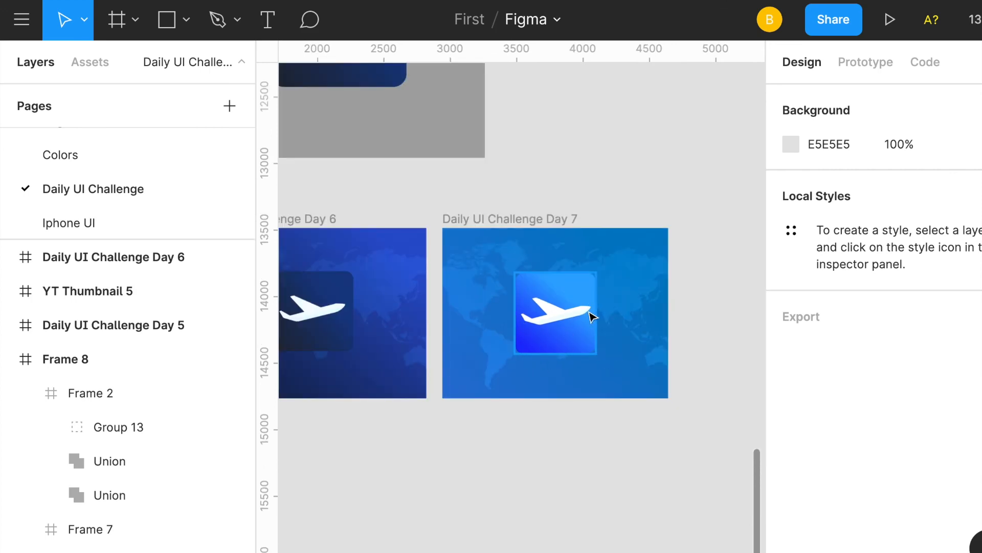
- Look back over the Day 5 and Day 6 presentations and compare them with the original icon variants in Frame 8
scroll(600, 359, left, 3)
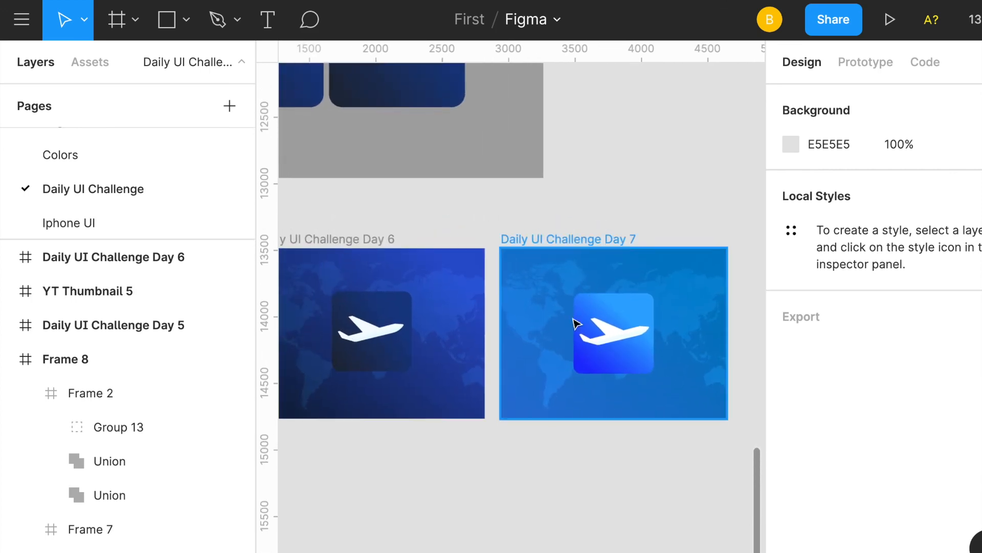
scroll(590, 364, left, 1)
scroll(588, 364, left, 6)
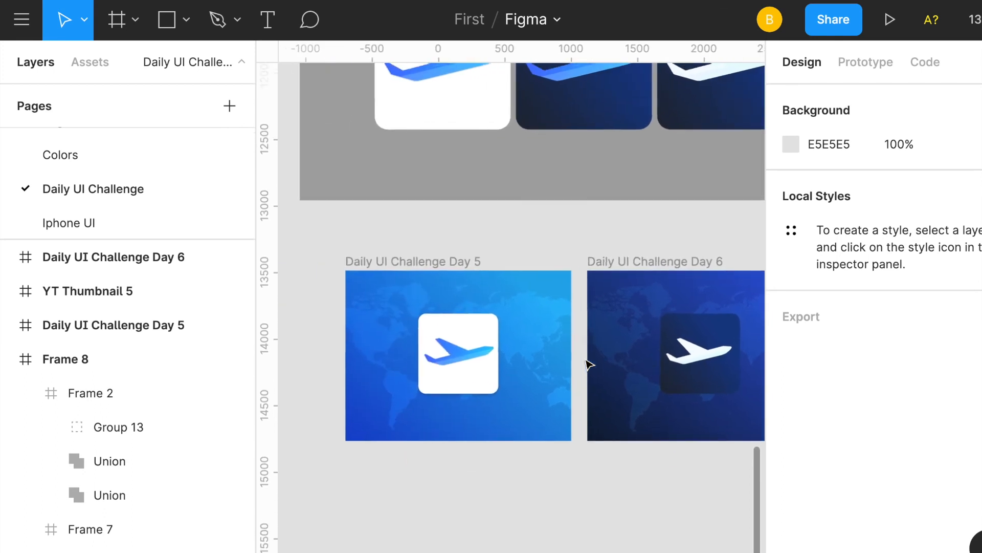
scroll(476, 358, right, 1)
scroll(476, 358, down, 1)
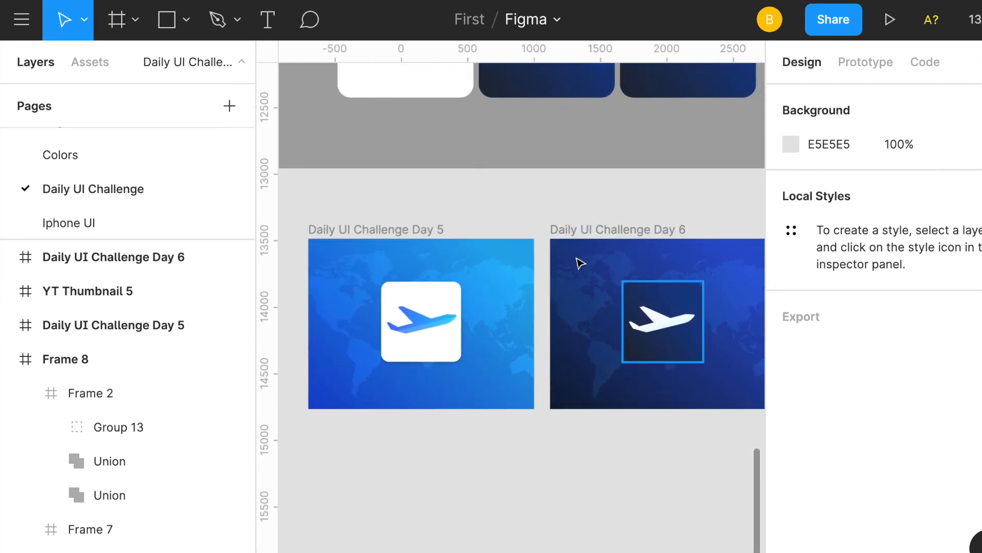
scroll(614, 293, left, 1)
scroll(614, 293, up, 1)
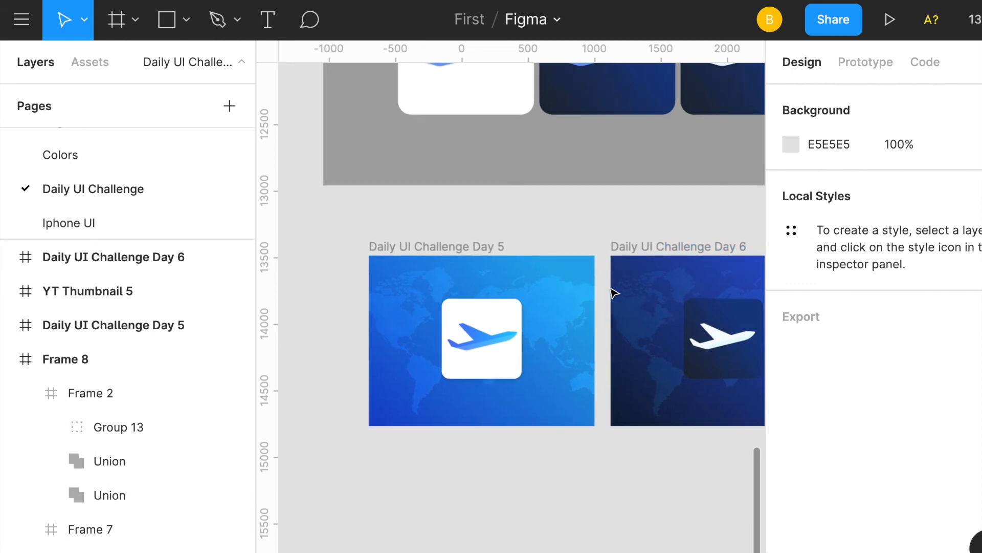
scroll(506, 363, up, 3)
scroll(506, 363, left, 1)
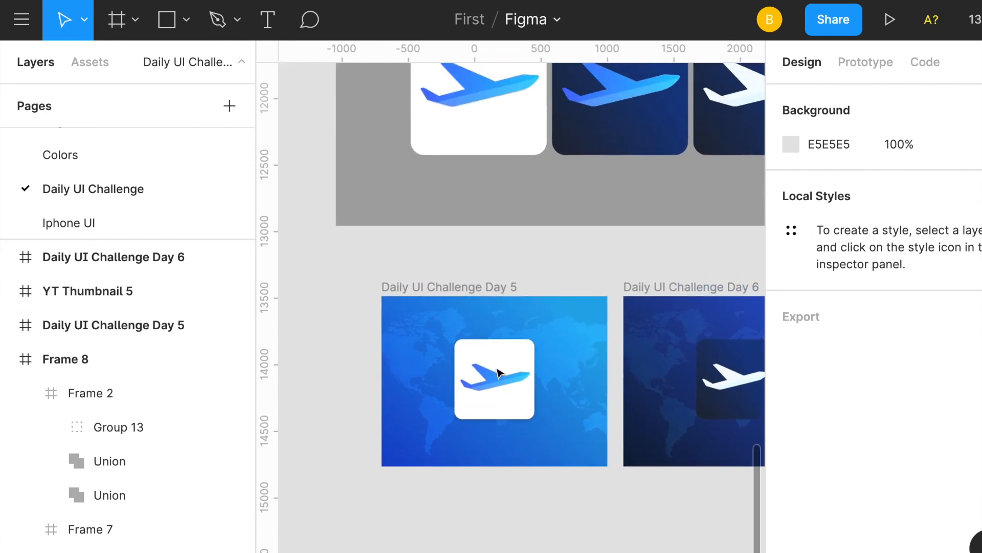
scroll(500, 373, up, 7)
scroll(500, 372, right, 1)
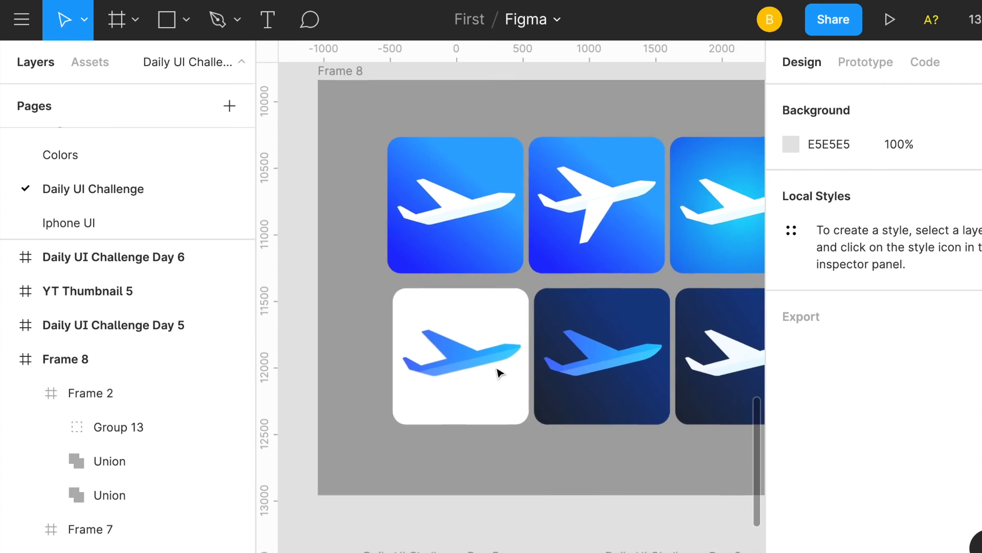
scroll(500, 373, down, 8)
scroll(500, 372, right, 1)
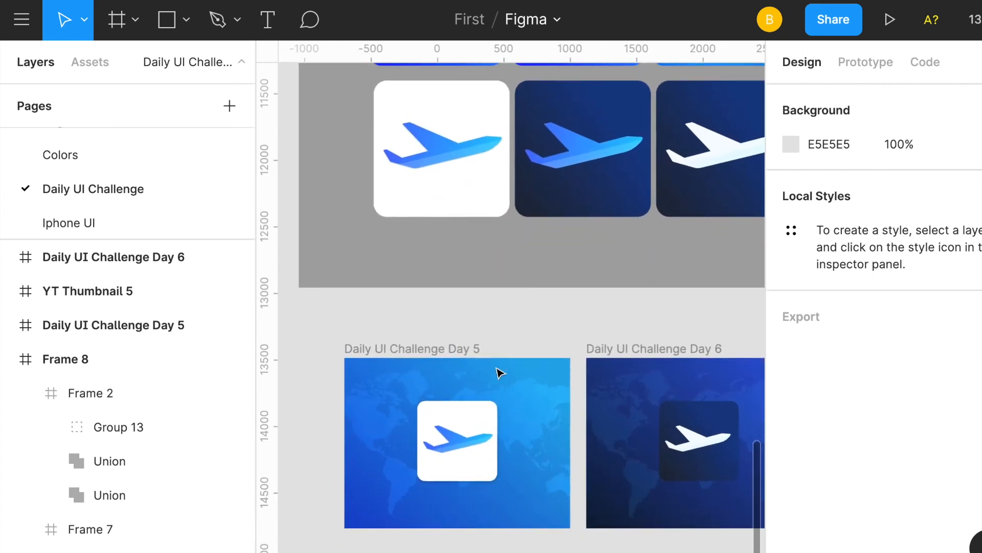